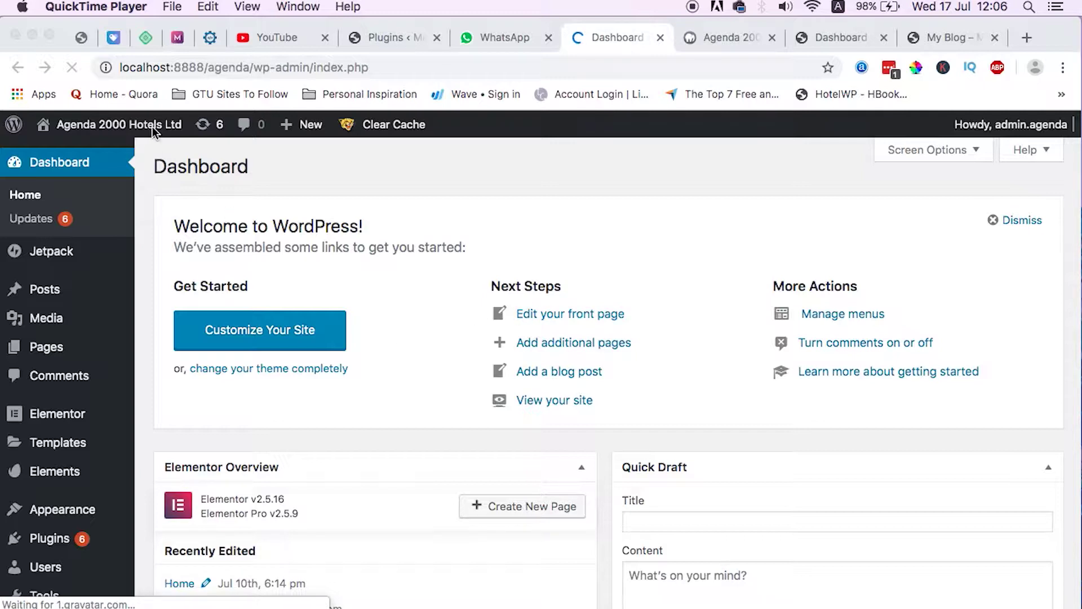
Step: Glance at the live My Blog site, then confirm the MAMP local servers are running
{"action": "left_click", "coordinate": [130, 69]}
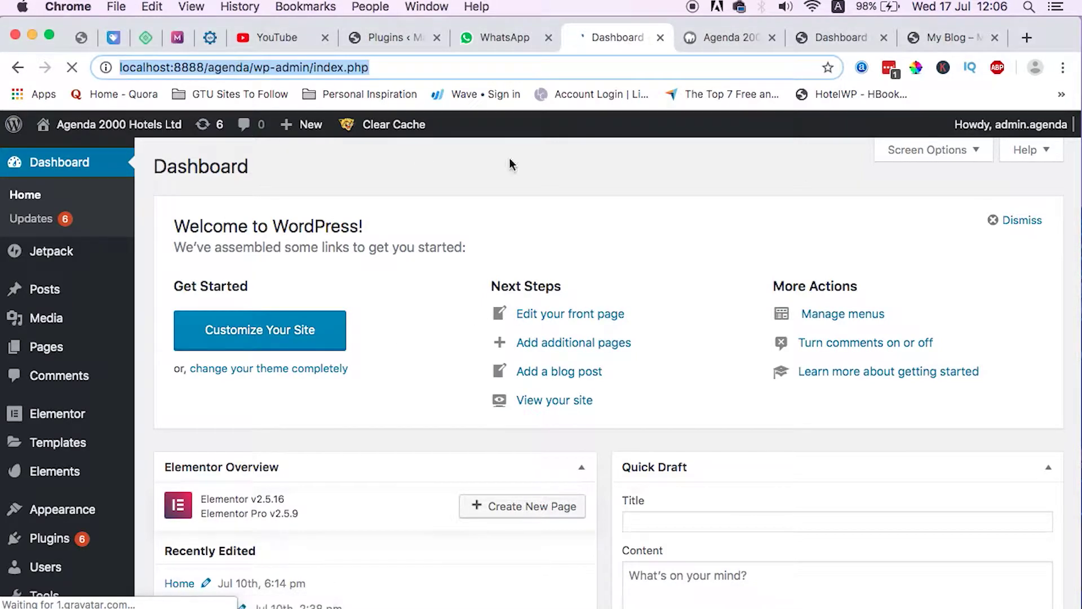
{"action": "left_click", "coordinate": [947, 37]}
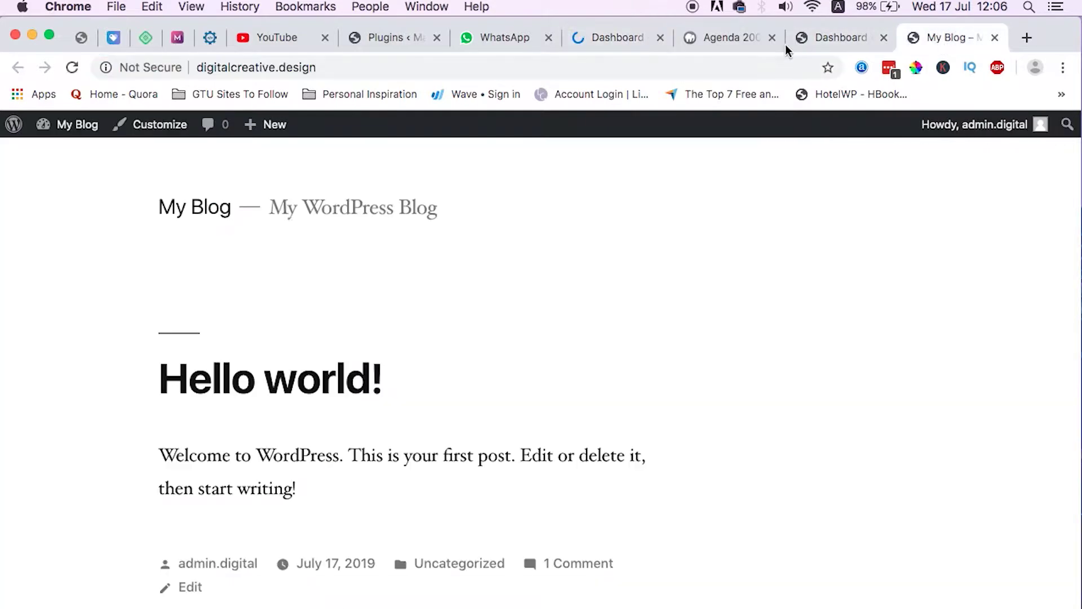
{"action": "left_click", "coordinate": [623, 39]}
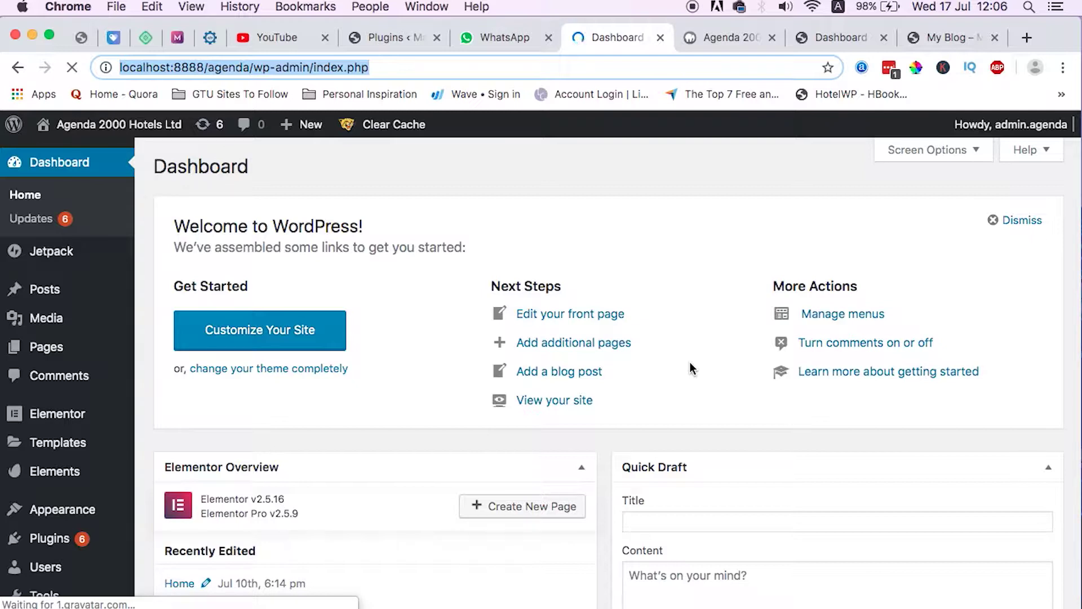
{"action": "key", "text": "super+Tab"}
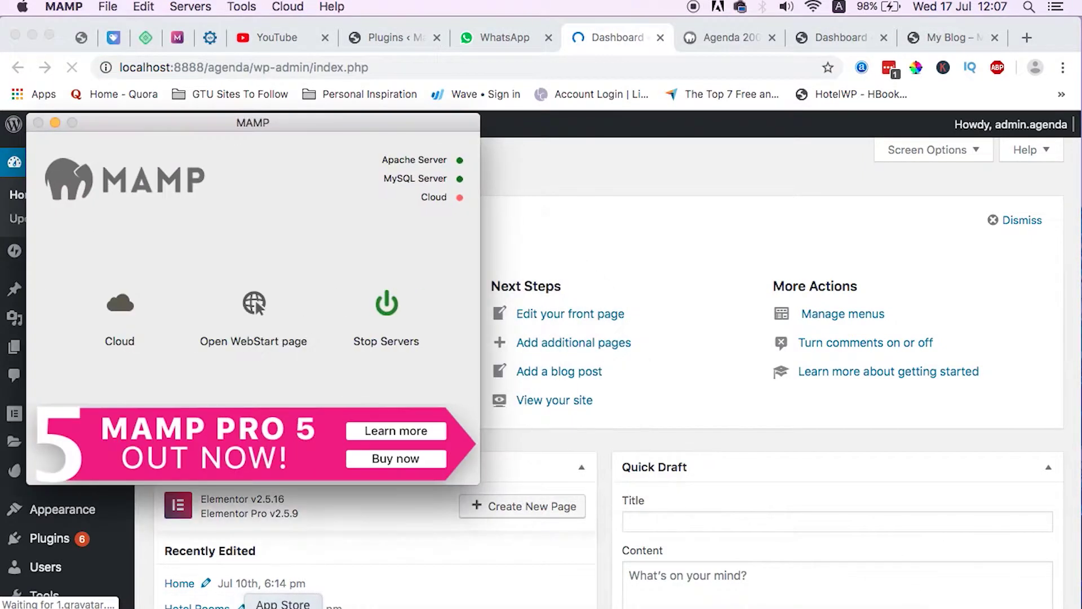
{"action": "left_click", "coordinate": [54, 122]}
Step: Scroll through the local Agenda 2000 hotel homepage, then return to its admin dashboard
{"action": "key", "text": "ctrl+Tab"}
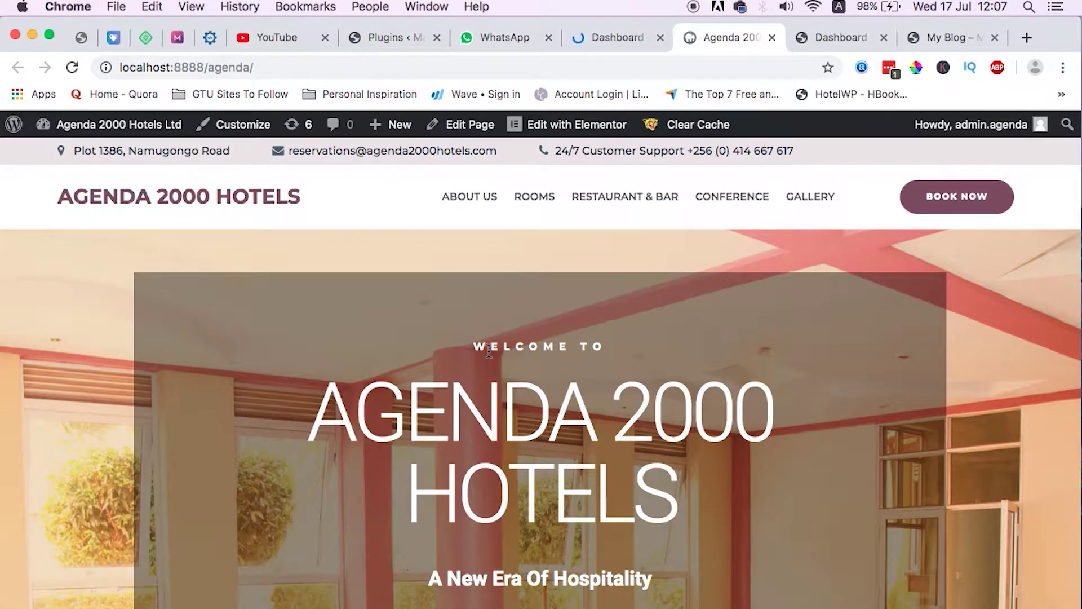
{"action": "scroll", "coordinate": [489, 351], "scroll_direction": "down", "scroll_amount": 6}
{"action": "scroll", "coordinate": [489, 351], "scroll_direction": "down", "scroll_amount": 15}
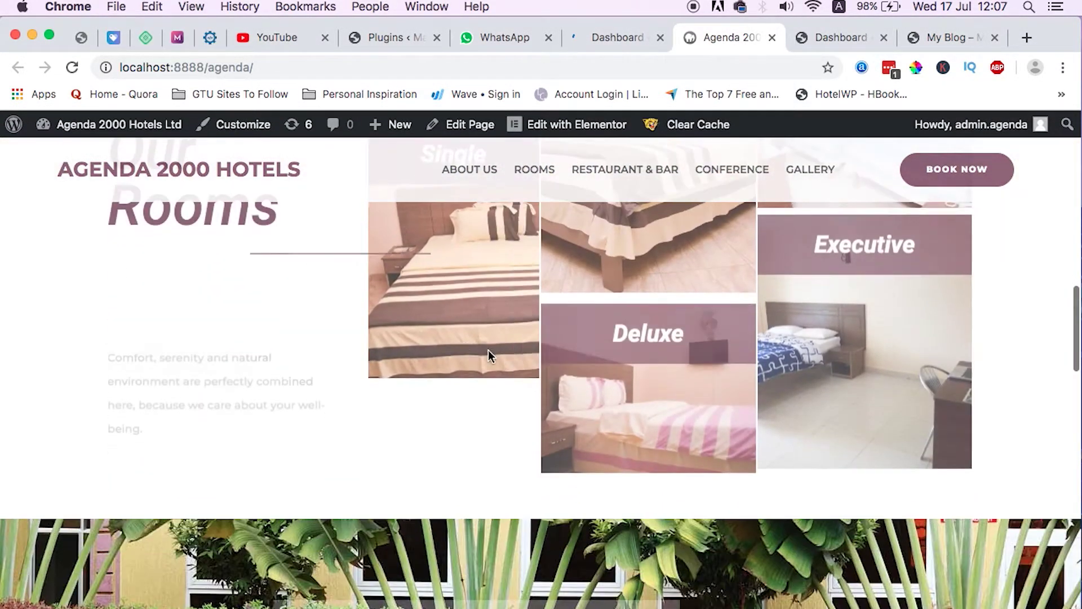
{"action": "scroll", "coordinate": [488, 350], "scroll_direction": "down", "scroll_amount": 15}
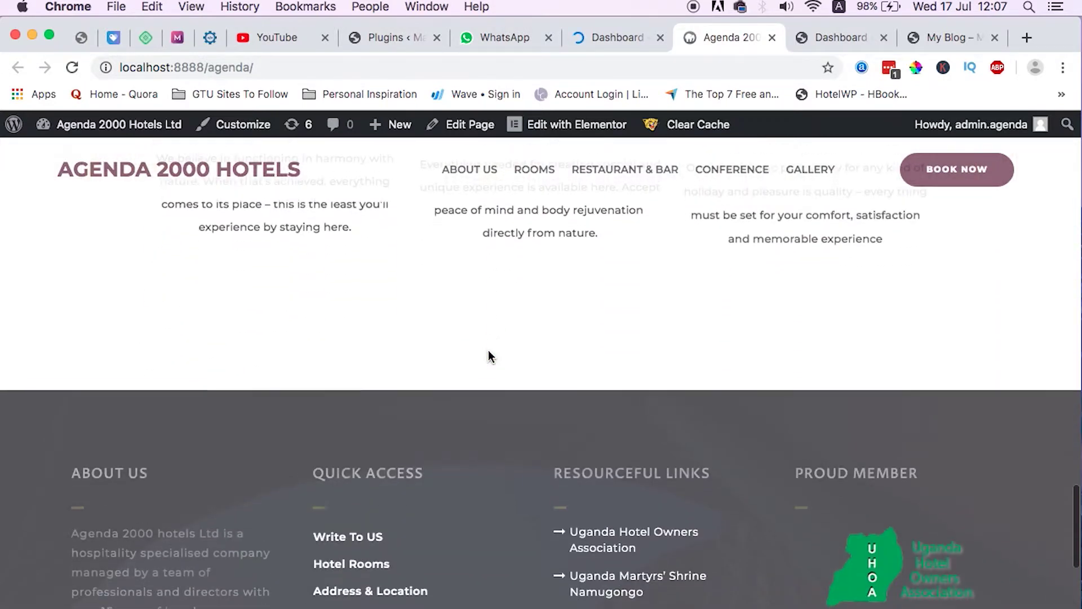
{"action": "scroll", "coordinate": [488, 350], "scroll_direction": "up", "scroll_amount": 20}
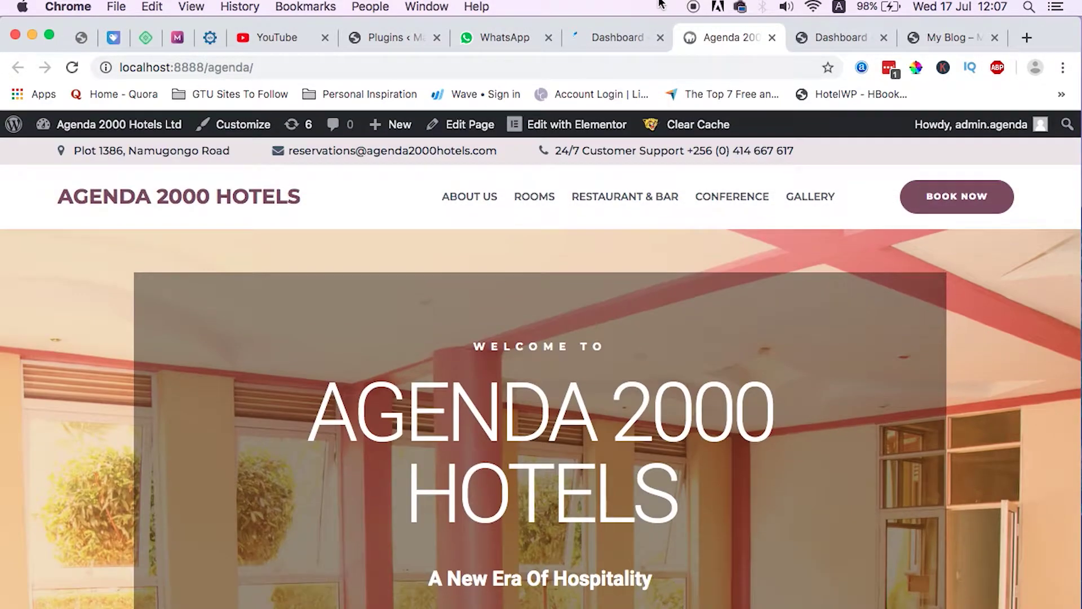
{"action": "left_click", "coordinate": [618, 29]}
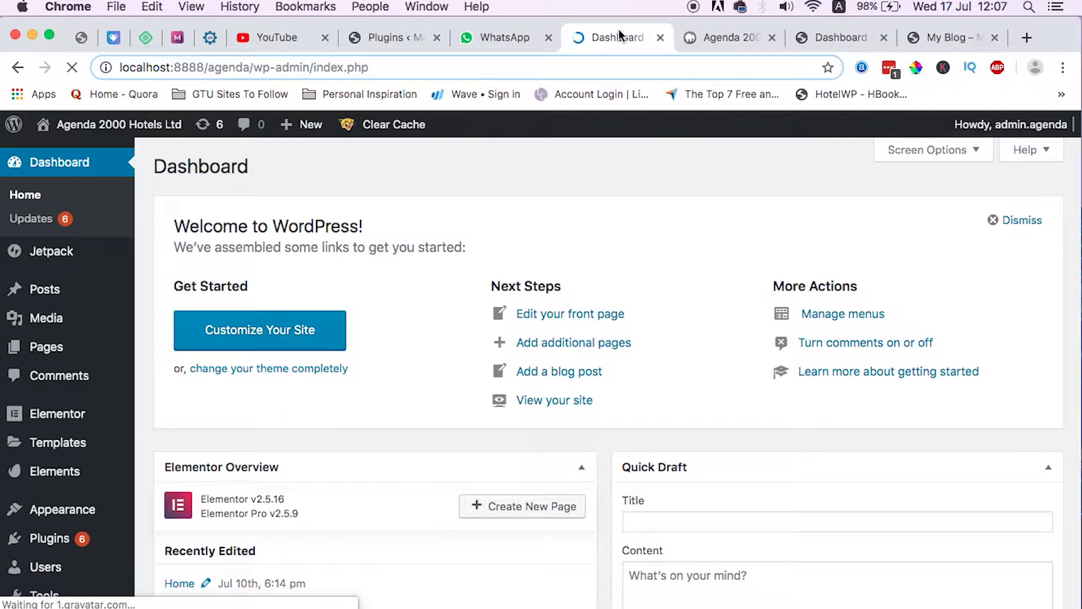
Step: From the live site's admin bar, visit the My Blog front page and scroll it
{"action": "left_click", "coordinate": [830, 39]}
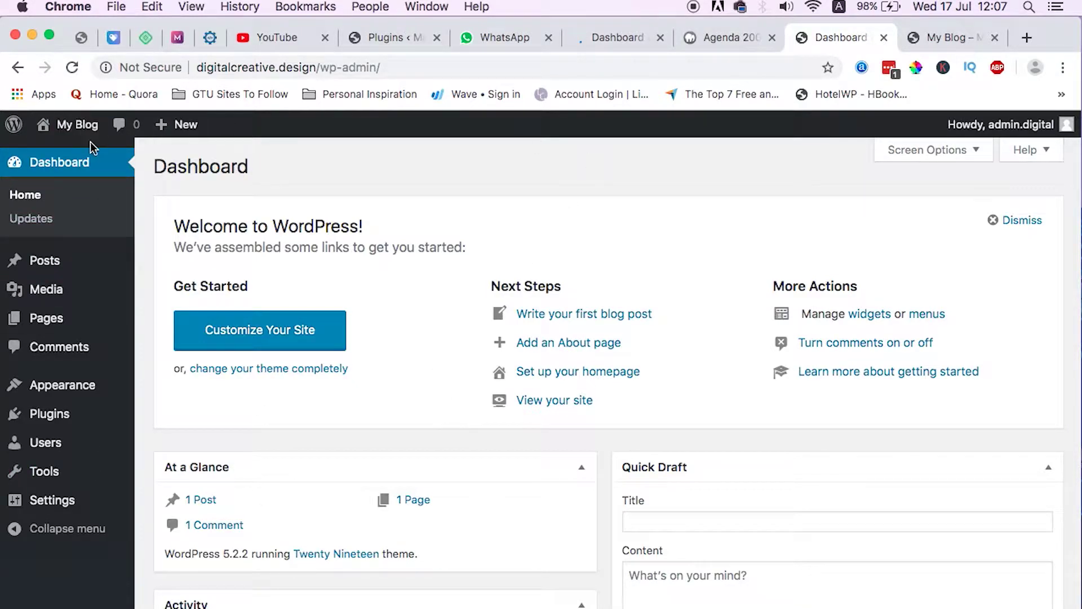
{"action": "mouse_move", "coordinate": [79, 136]}
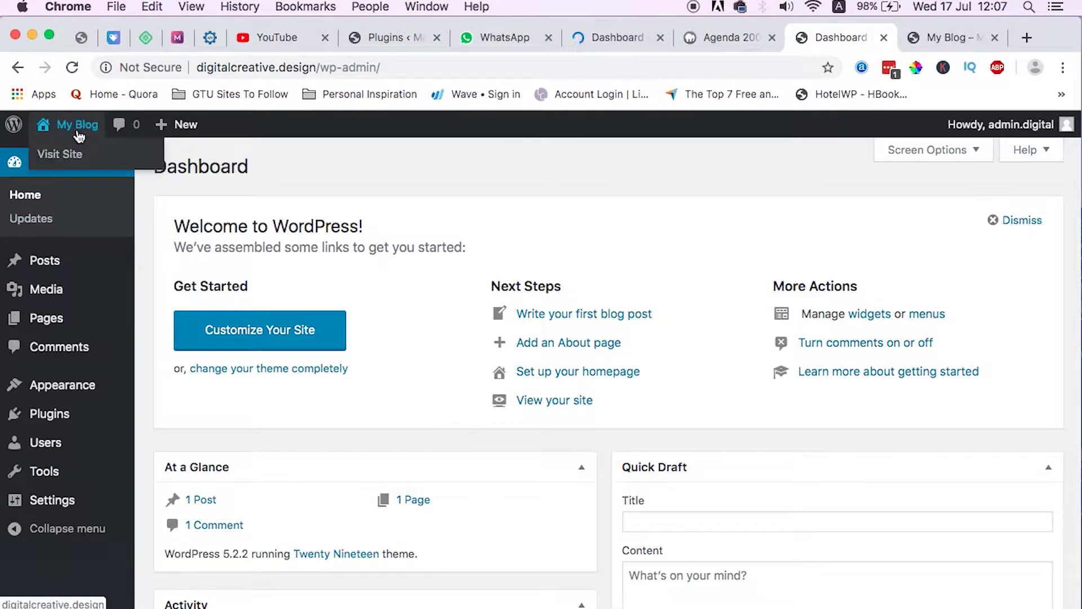
{"action": "left_click", "coordinate": [56, 153]}
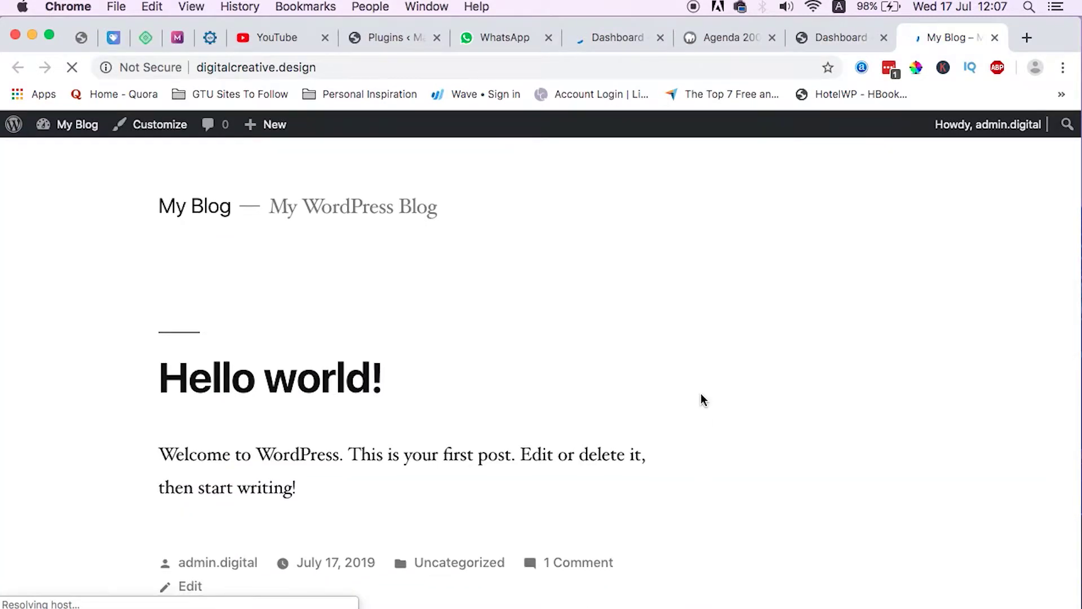
{"action": "scroll", "coordinate": [701, 393], "scroll_direction": "down", "scroll_amount": 10}
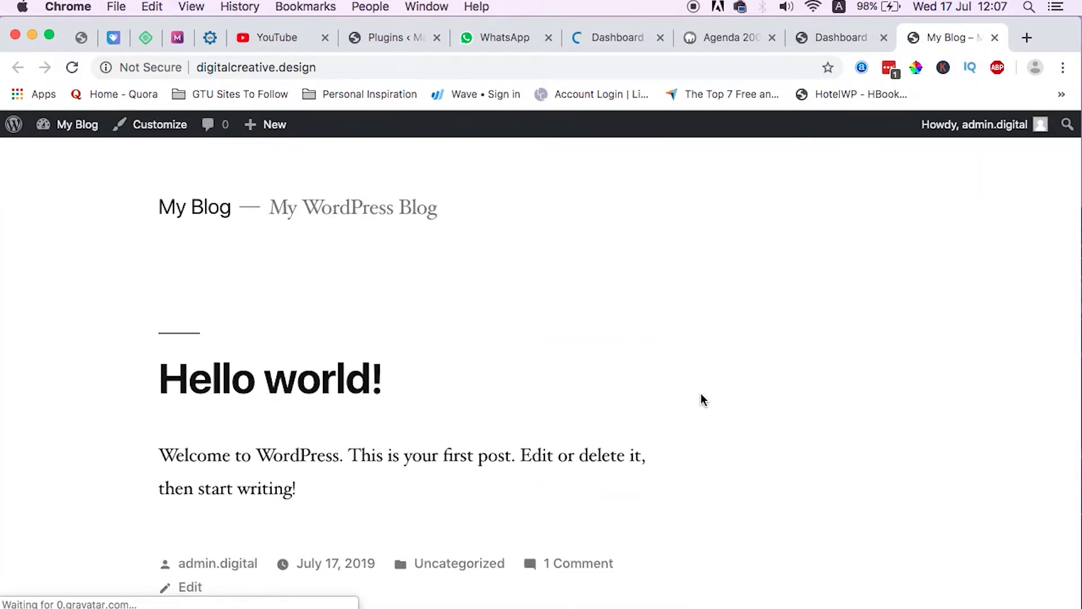
Step: Compare with the local Agenda 2000 homepage, then return to the live My Blog page
{"action": "left_click", "coordinate": [604, 36]}
{"action": "left_click", "coordinate": [702, 43]}
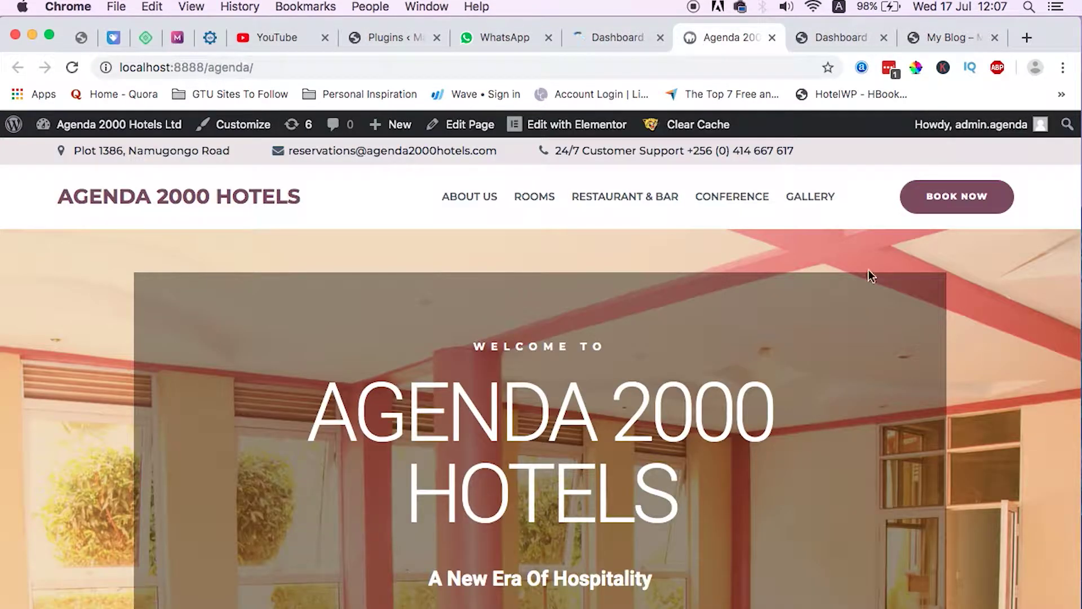
{"action": "scroll", "coordinate": [530, 438], "scroll_direction": "down", "scroll_amount": 5}
{"action": "scroll", "coordinate": [530, 438], "scroll_direction": "down", "scroll_amount": 5}
{"action": "scroll", "coordinate": [530, 437], "scroll_direction": "up", "scroll_amount": 15}
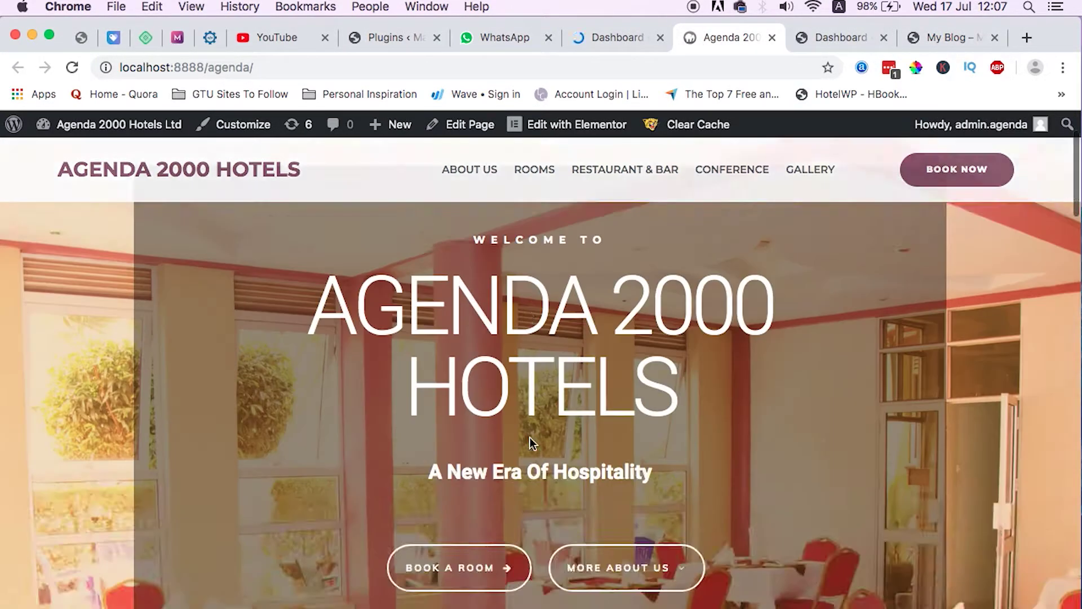
{"action": "scroll", "coordinate": [530, 437], "scroll_direction": "down", "scroll_amount": 8}
{"action": "scroll", "coordinate": [530, 437], "scroll_direction": "down", "scroll_amount": 5}
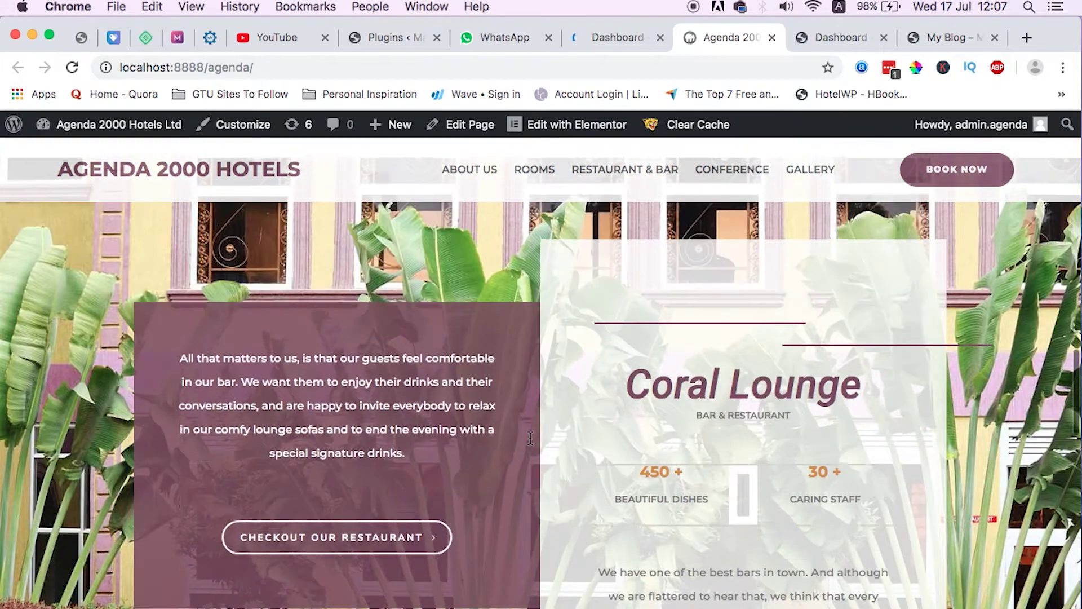
{"action": "scroll", "coordinate": [530, 437], "scroll_direction": "up", "scroll_amount": 15}
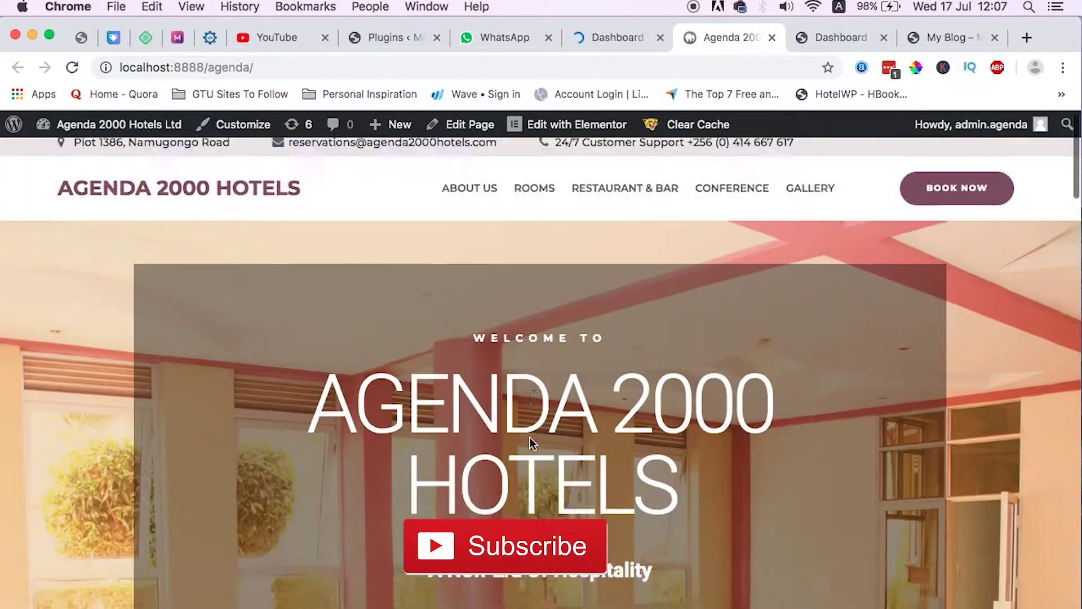
{"action": "left_click", "coordinate": [934, 40]}
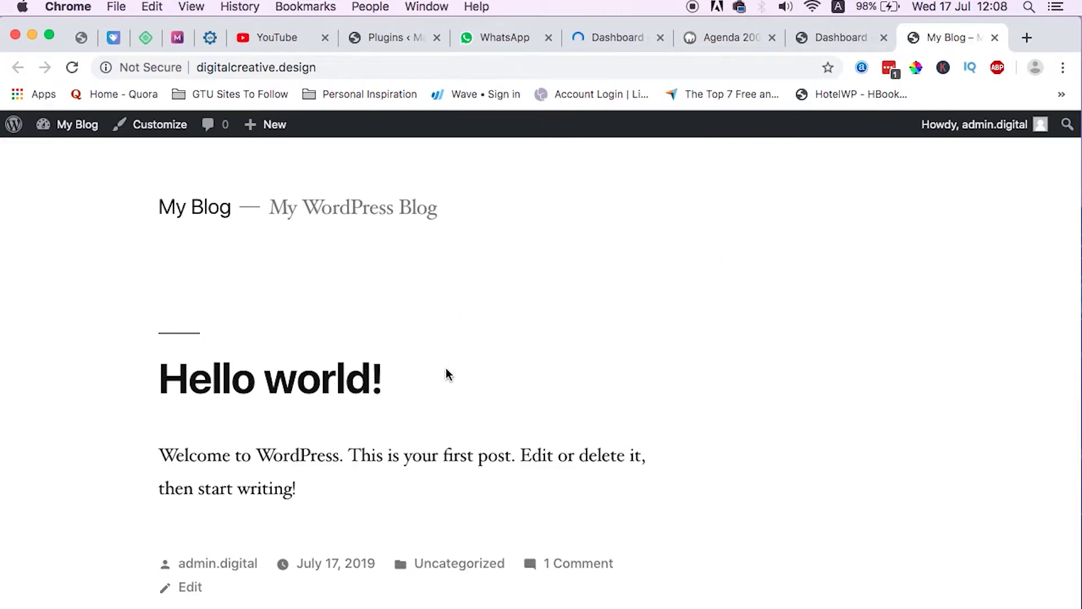
Step: On the local hotel site, search Plugins > Add New for 'wpvivid'
{"action": "left_click", "coordinate": [613, 41]}
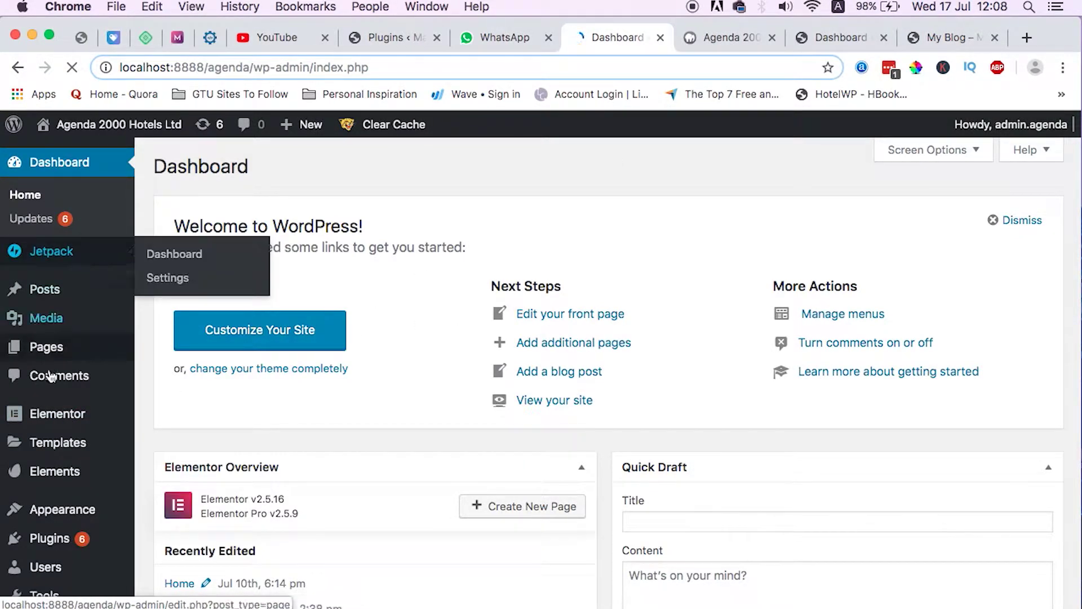
{"action": "mouse_move", "coordinate": [62, 537]}
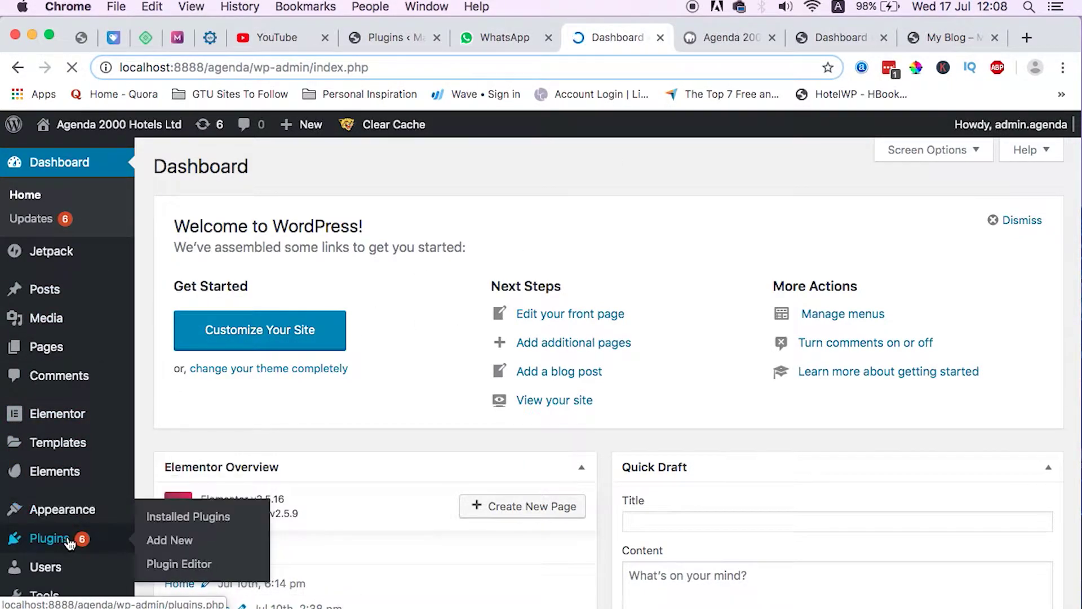
{"action": "left_click", "coordinate": [164, 540]}
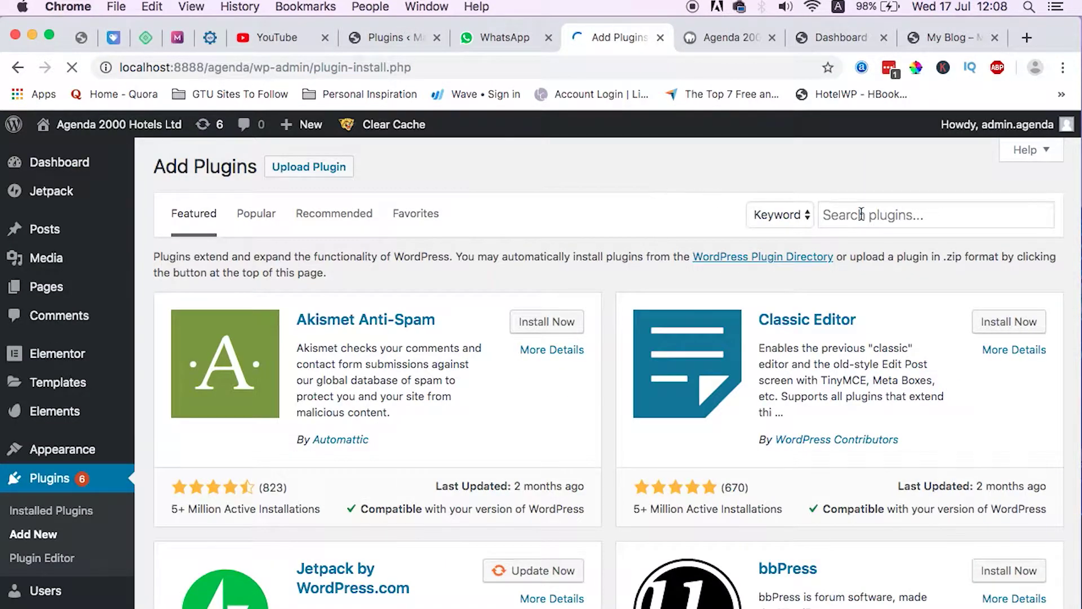
{"action": "left_click", "coordinate": [861, 214]}
{"action": "type", "text": "wp"}
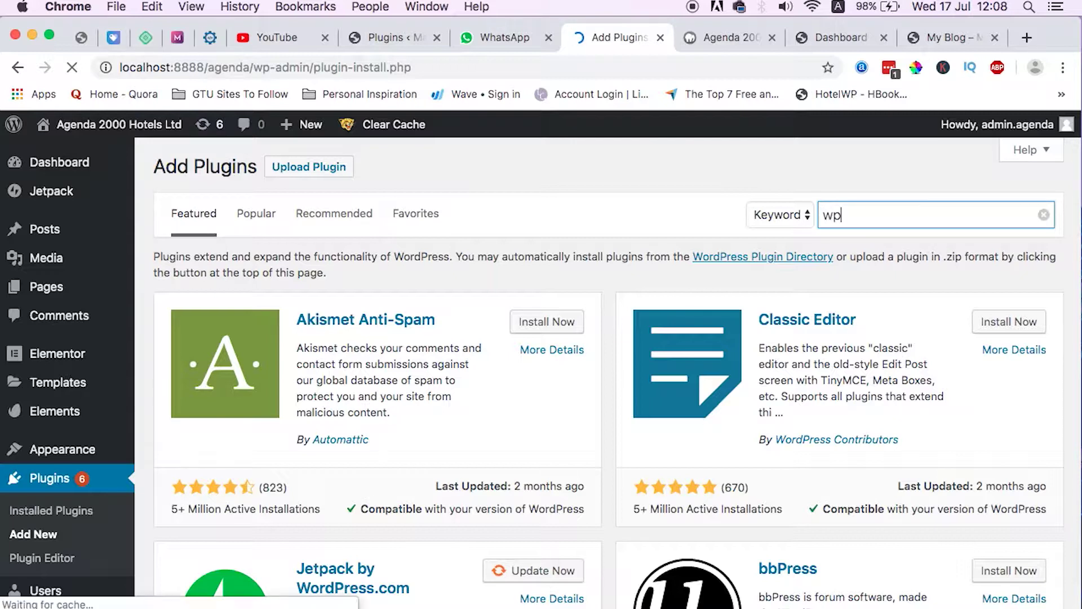
{"action": "type", "text": "vivid"}
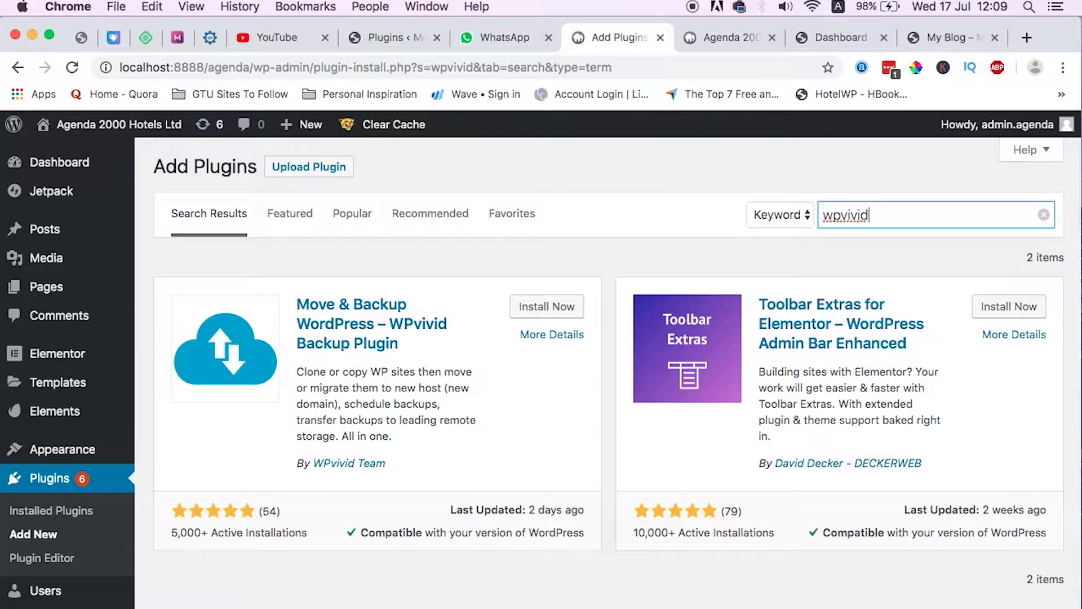
Step: Install and activate Move & Backup WordPress – WPvivid Backup Plugin
{"action": "left_click", "coordinate": [558, 317]}
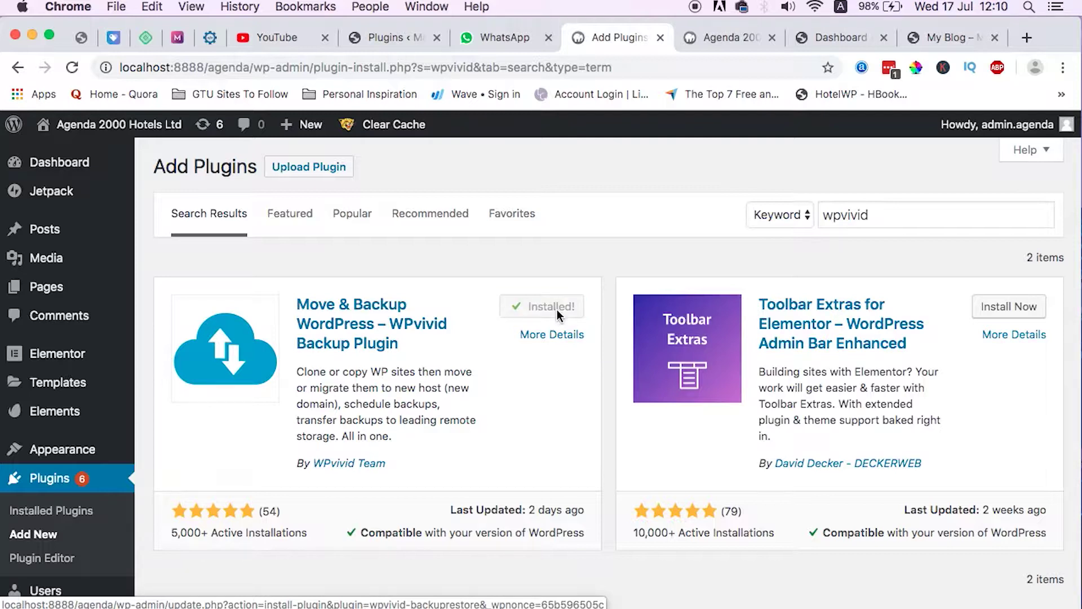
{"action": "left_click", "coordinate": [558, 309]}
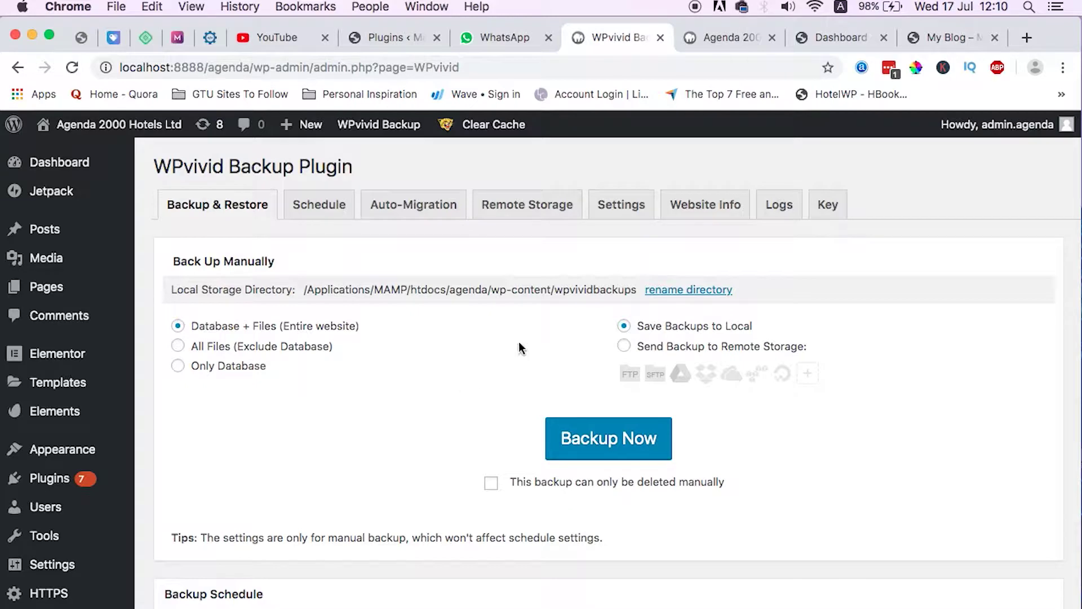
Step: Recheck the local Agenda homepage, then run a Database + Files backup saved to Local
{"action": "left_click", "coordinate": [721, 36]}
{"action": "scroll", "coordinate": [552, 445], "scroll_direction": "down", "scroll_amount": 20}
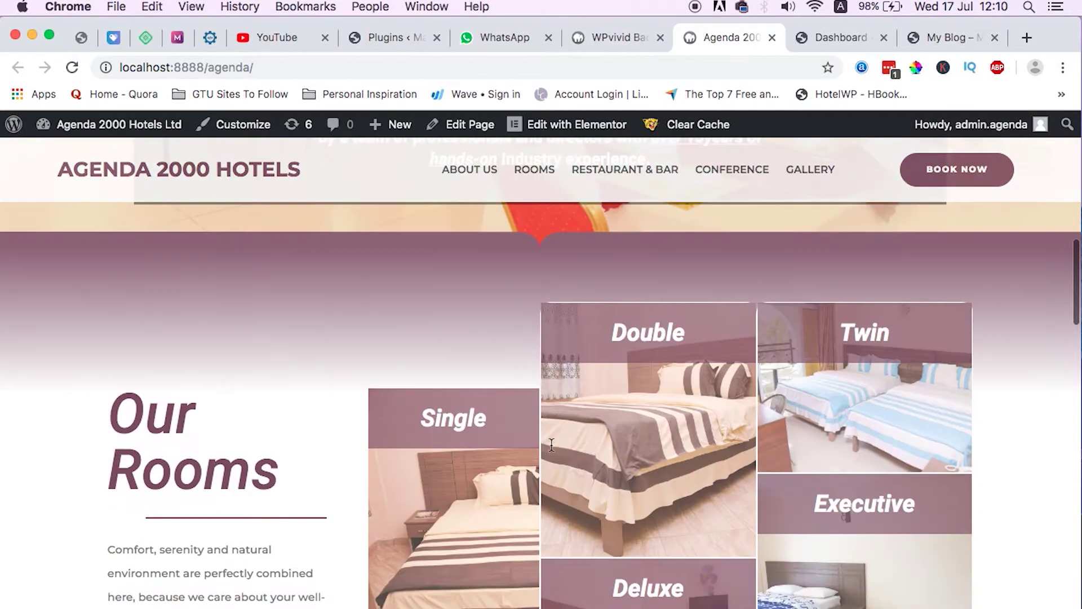
{"action": "scroll", "coordinate": [550, 444], "scroll_direction": "up", "scroll_amount": 15}
{"action": "scroll", "coordinate": [550, 444], "scroll_direction": "up", "scroll_amount": 5}
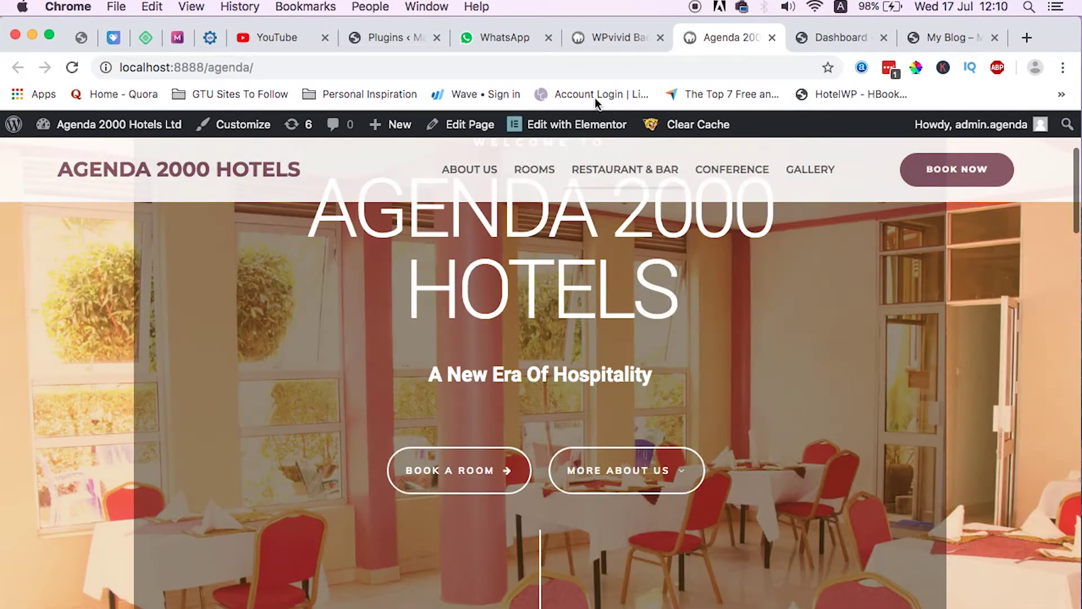
{"action": "left_click", "coordinate": [596, 37]}
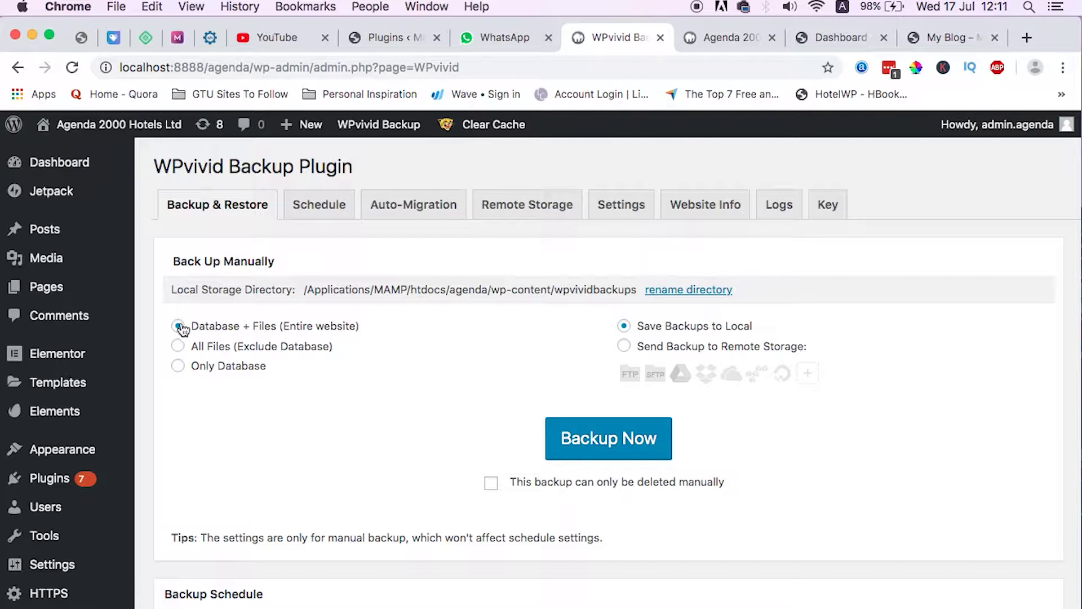
{"action": "left_click", "coordinate": [576, 433]}
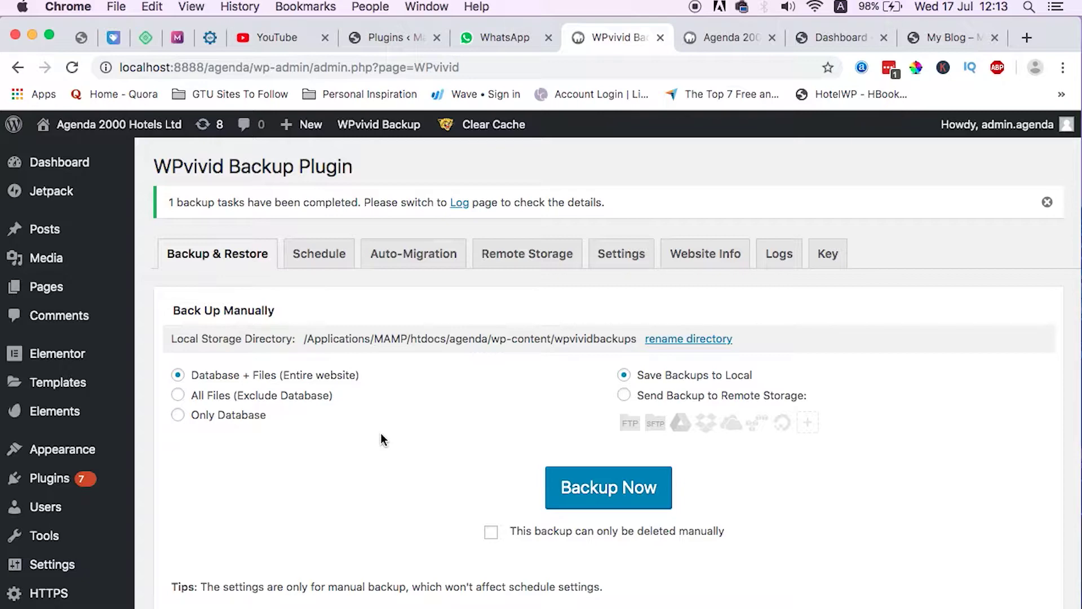
Step: Download the new backup zip from the Backups list, then go to the live site's Dashboard
{"action": "scroll", "coordinate": [380, 434], "scroll_direction": "down", "scroll_amount": 15}
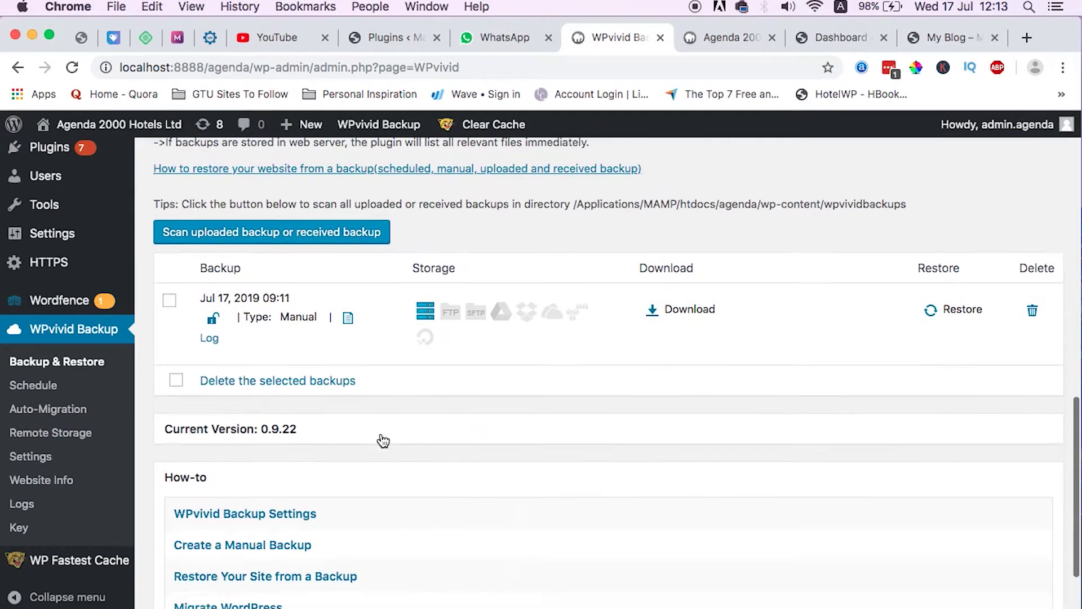
{"action": "scroll", "coordinate": [381, 439], "scroll_direction": "up", "scroll_amount": 15}
{"action": "scroll", "coordinate": [381, 438], "scroll_direction": "down", "scroll_amount": 8}
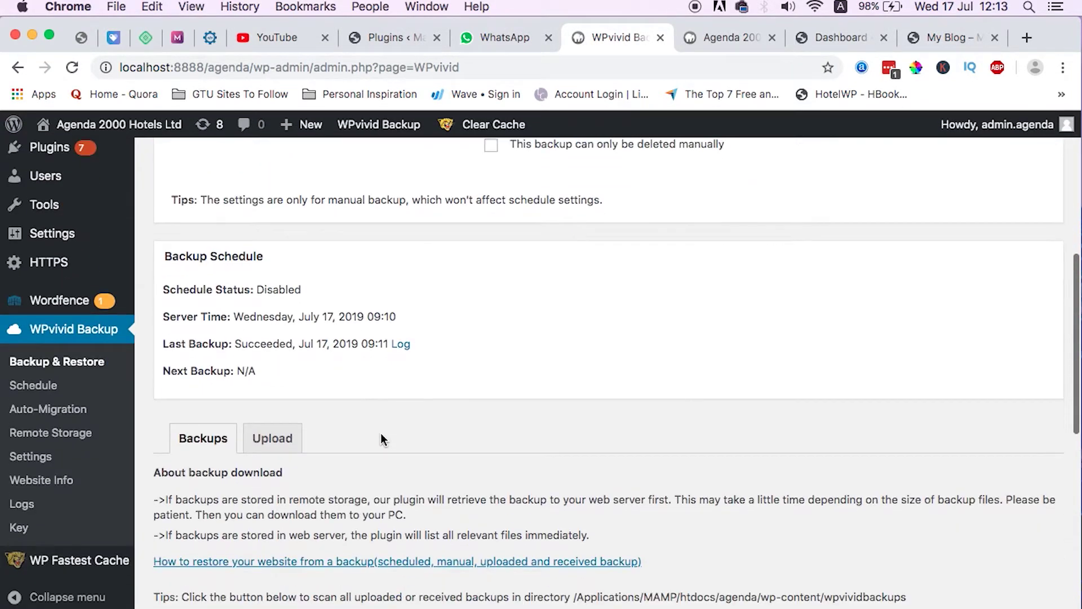
{"action": "scroll", "coordinate": [381, 440], "scroll_direction": "down", "scroll_amount": 8}
{"action": "scroll", "coordinate": [379, 438], "scroll_direction": "up", "scroll_amount": 2}
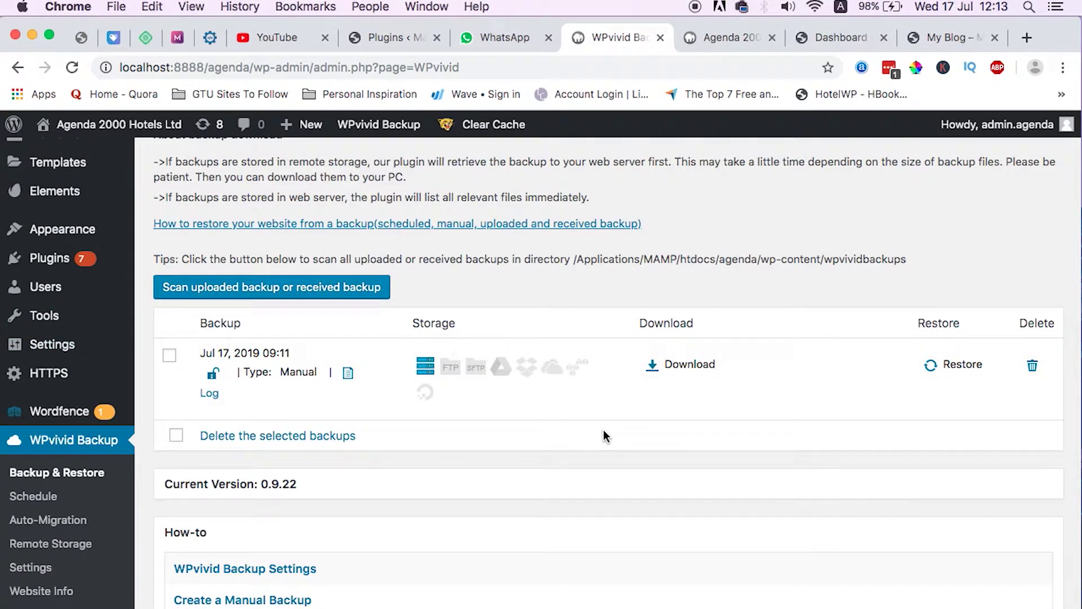
{"action": "left_click", "coordinate": [669, 372]}
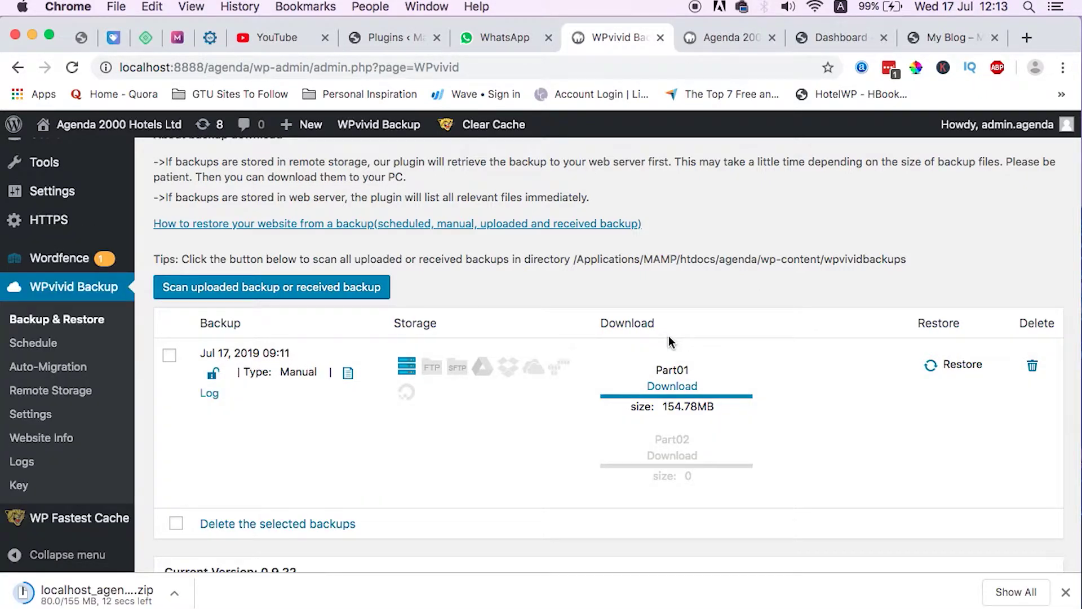
{"action": "left_click", "coordinate": [839, 37]}
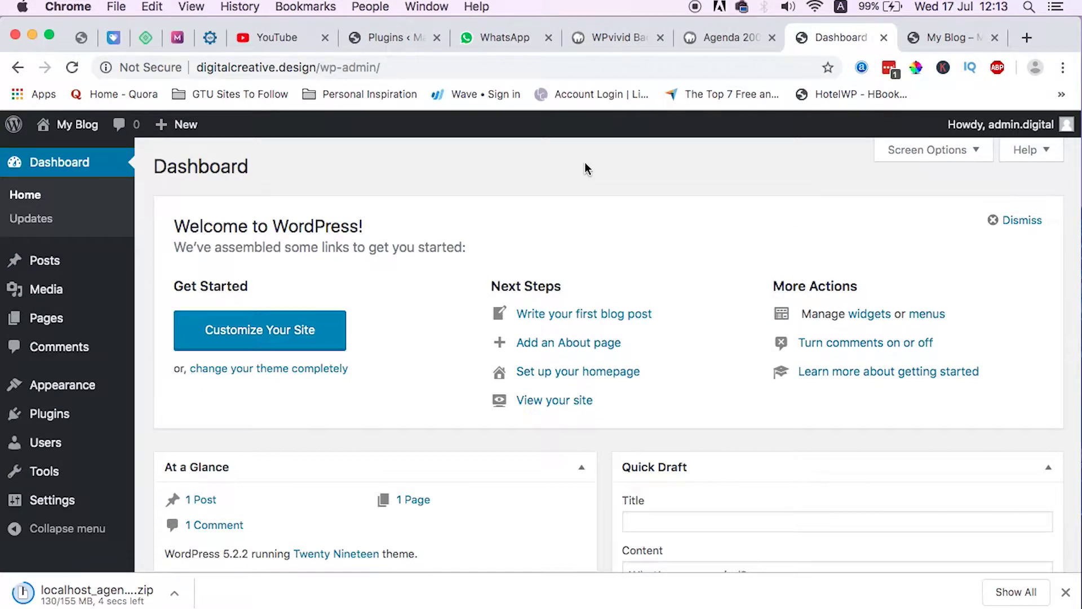
Step: On the live site, search Add New for 'wpvivid', then install and activate WPvivid Backup Plugin
{"action": "left_click", "coordinate": [56, 413]}
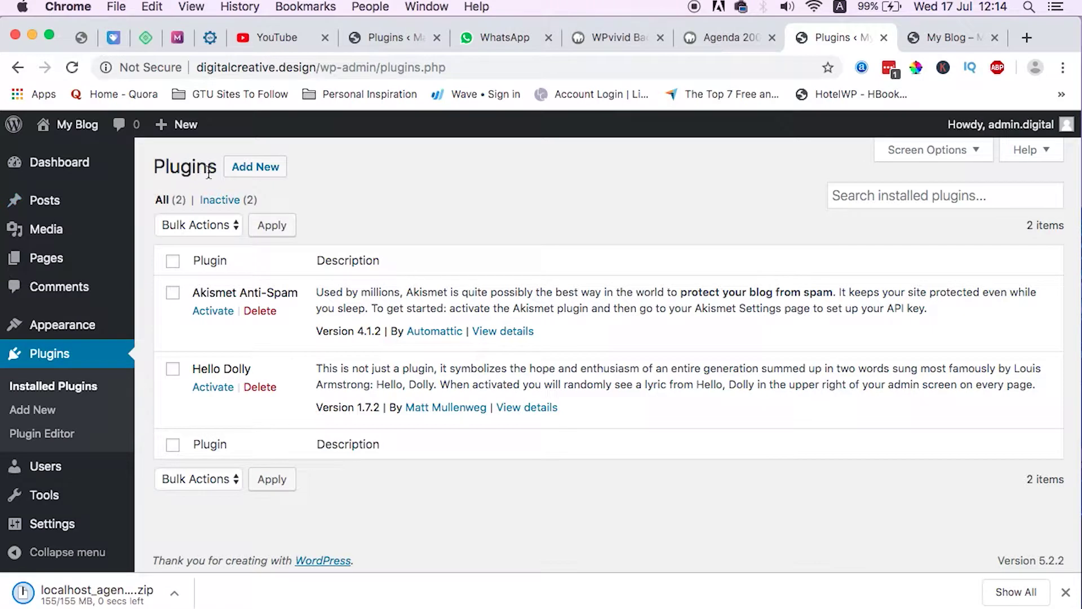
{"action": "left_click", "coordinate": [256, 168]}
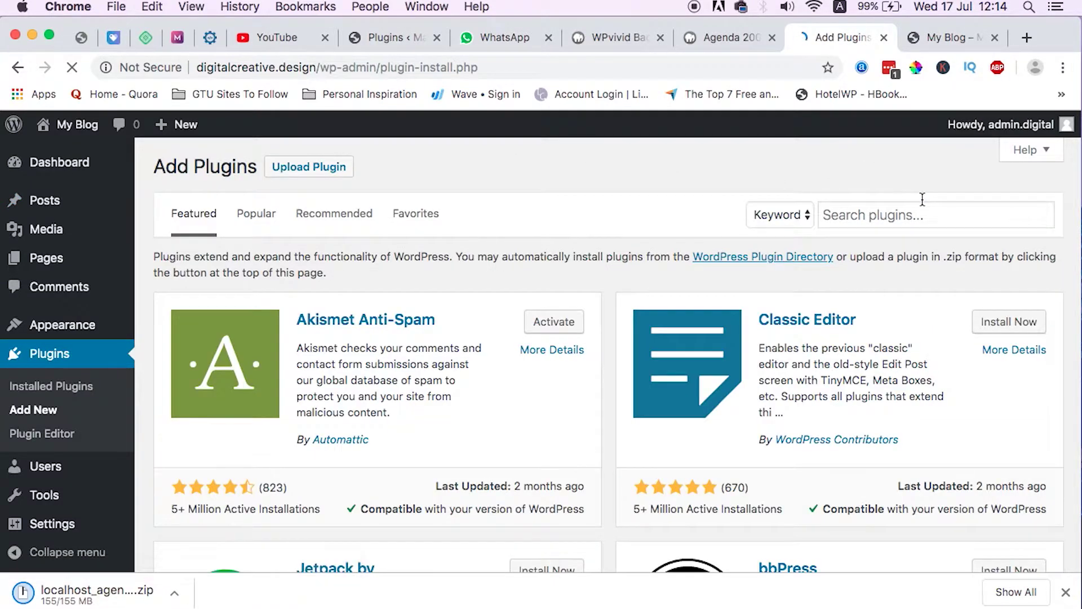
{"action": "left_click", "coordinate": [862, 221]}
{"action": "type", "text": "wpv"}
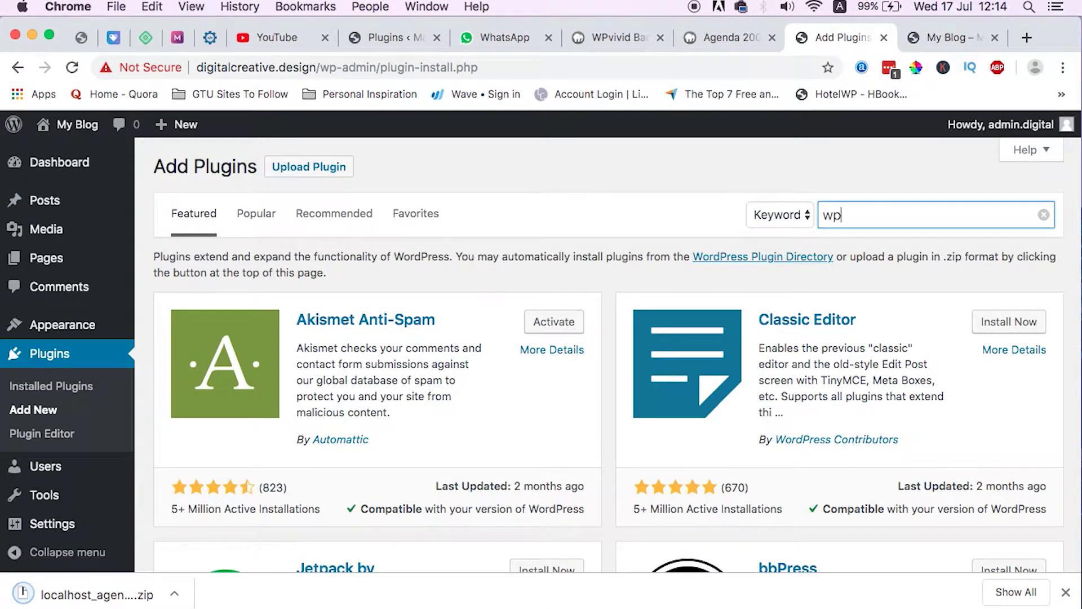
{"action": "type", "text": "ivid"}
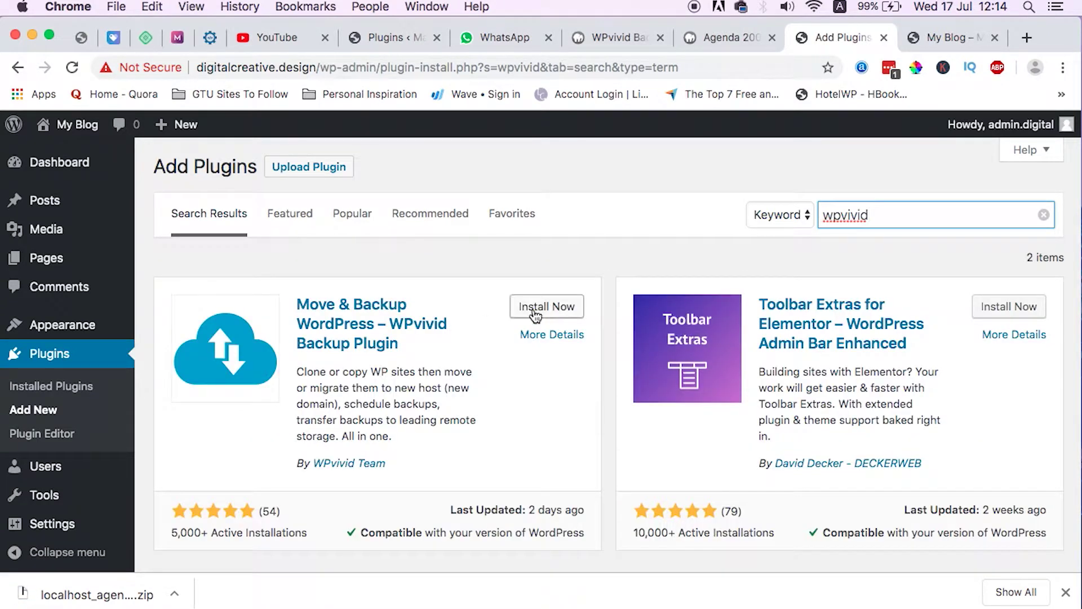
{"action": "left_click", "coordinate": [533, 310]}
{"action": "left_click", "coordinate": [536, 315]}
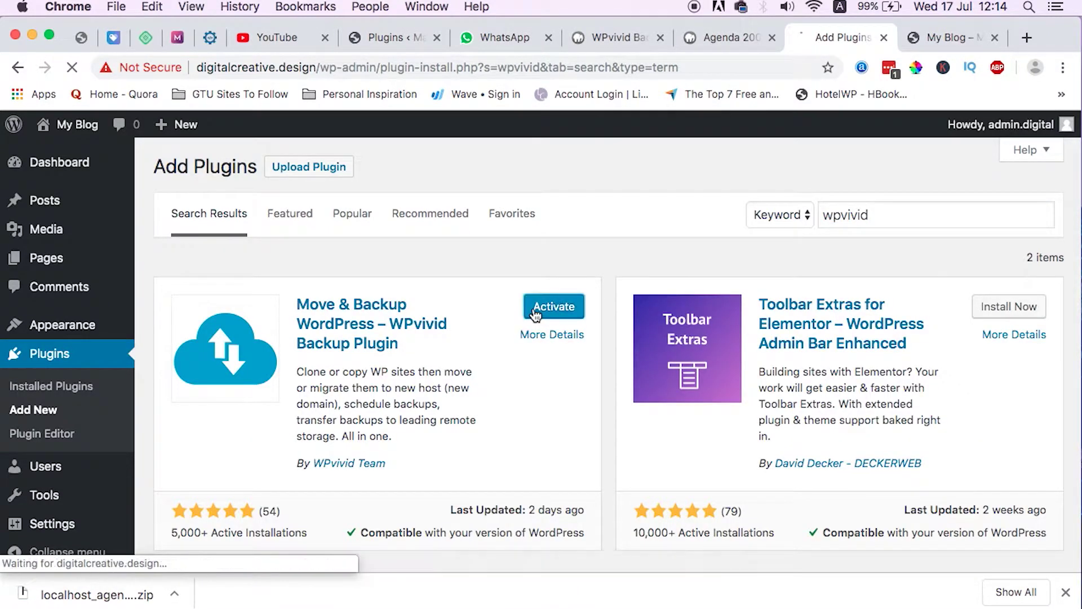
{"action": "scroll", "coordinate": [485, 424], "scroll_direction": "down", "scroll_amount": 2}
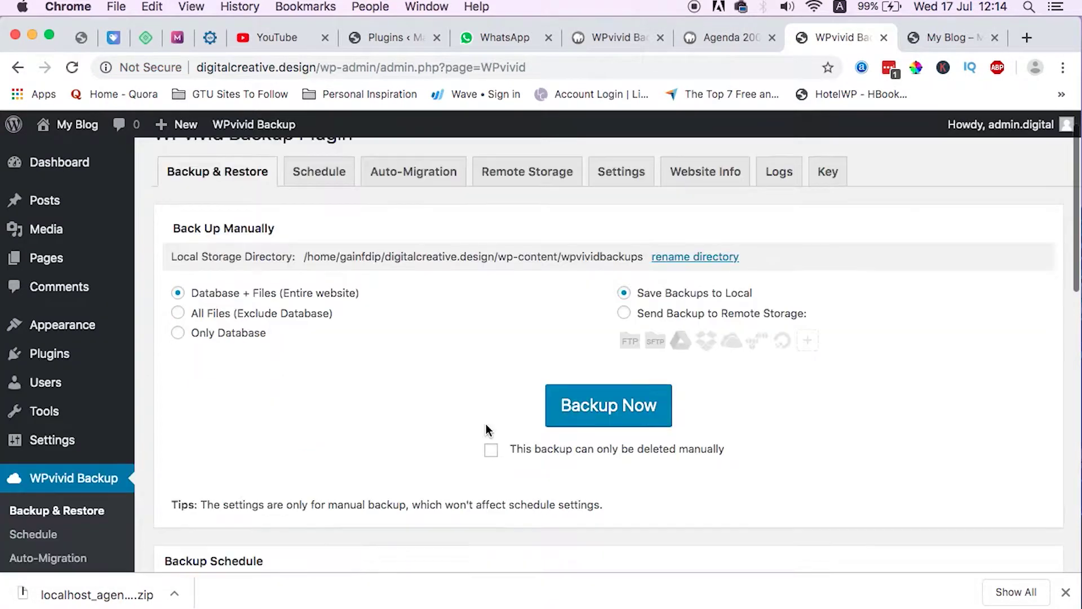
{"action": "scroll", "coordinate": [486, 426], "scroll_direction": "down", "scroll_amount": 8}
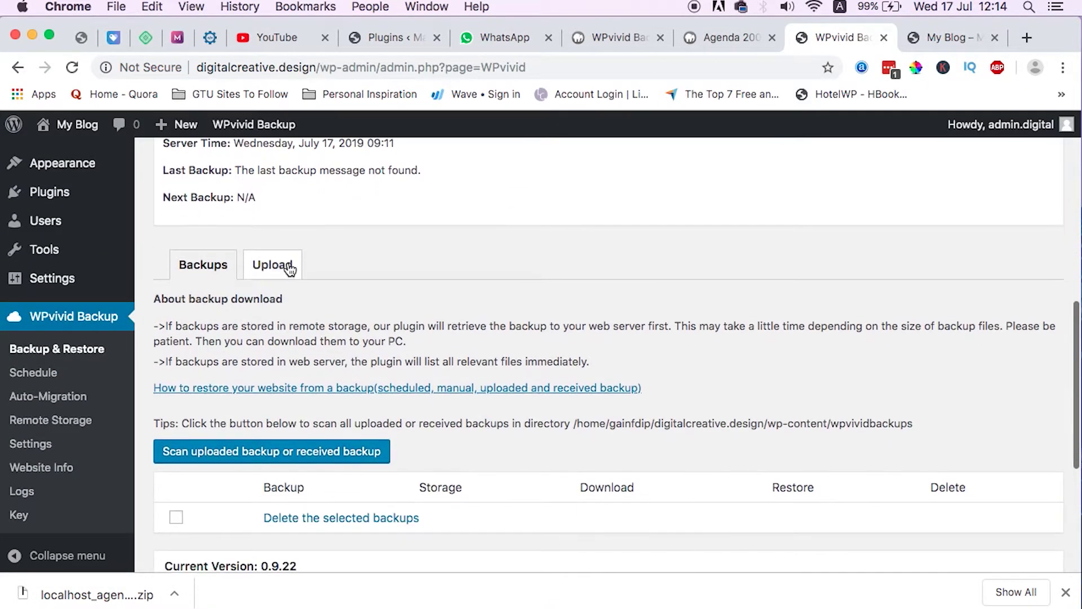
Step: Upload the localhost_agenda…backup_all.zip from Downloads through WPvivid's Upload tab
{"action": "left_click", "coordinate": [285, 265]}
{"action": "scroll", "coordinate": [385, 352], "scroll_direction": "down", "scroll_amount": 10}
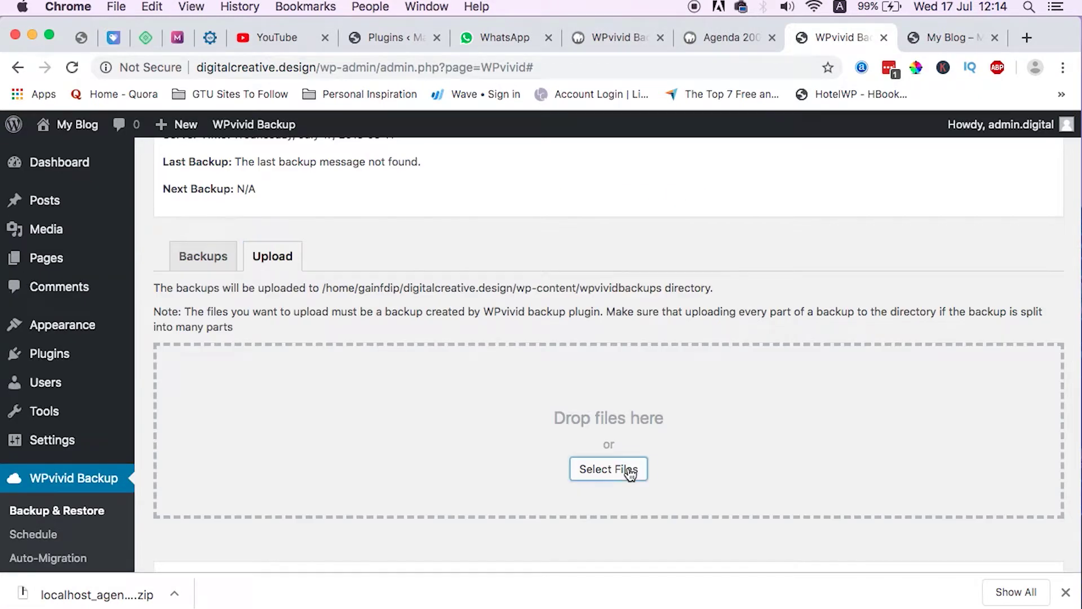
{"action": "left_click", "coordinate": [630, 473]}
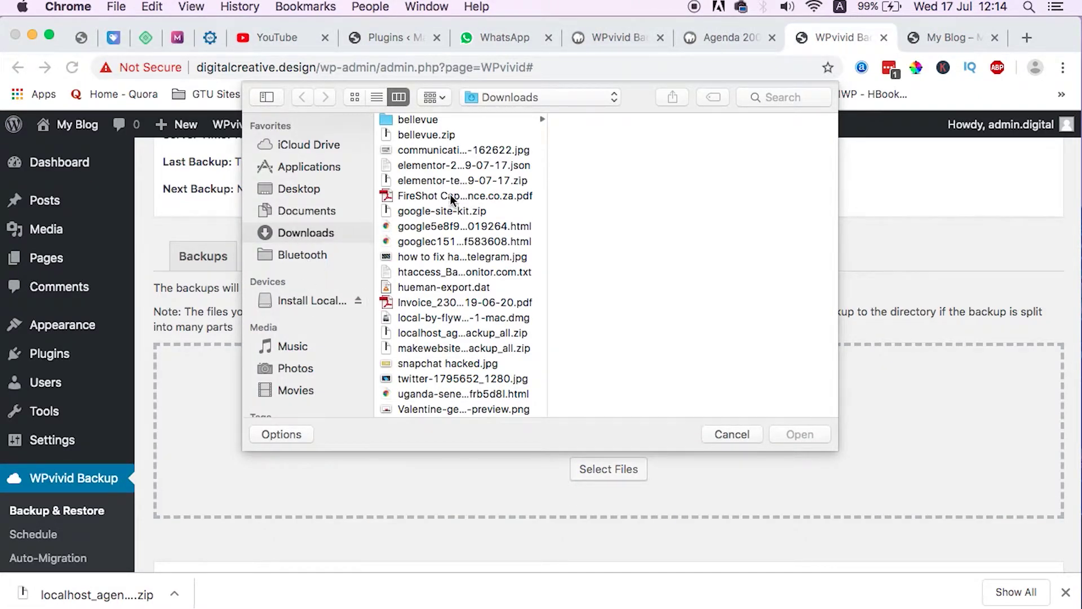
{"action": "left_click", "coordinate": [435, 165]}
{"action": "key", "text": "l"}
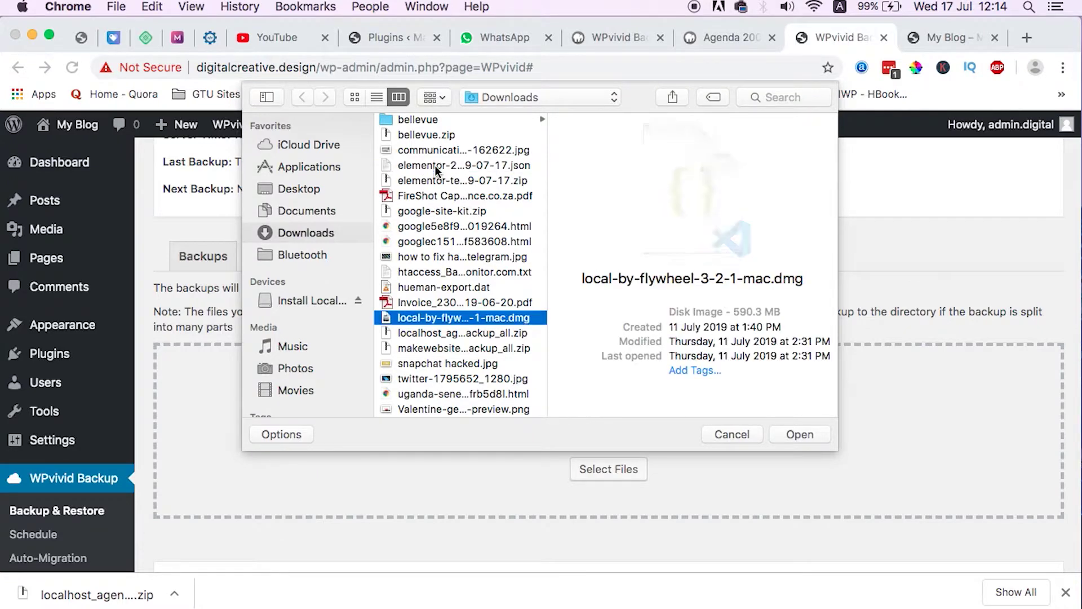
{"action": "left_click", "coordinate": [436, 333]}
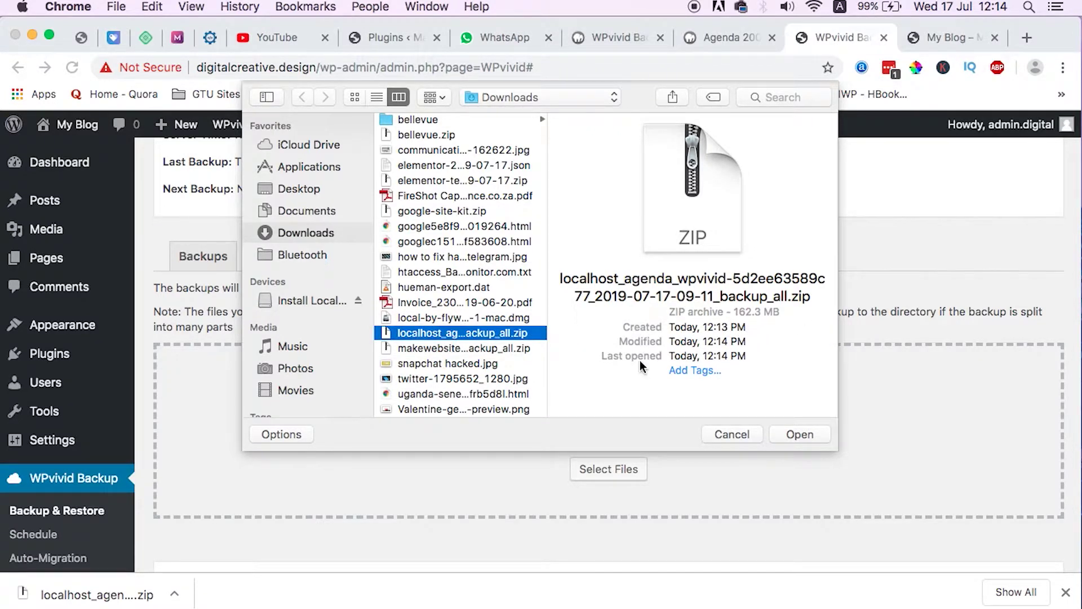
{"action": "left_click", "coordinate": [792, 431]}
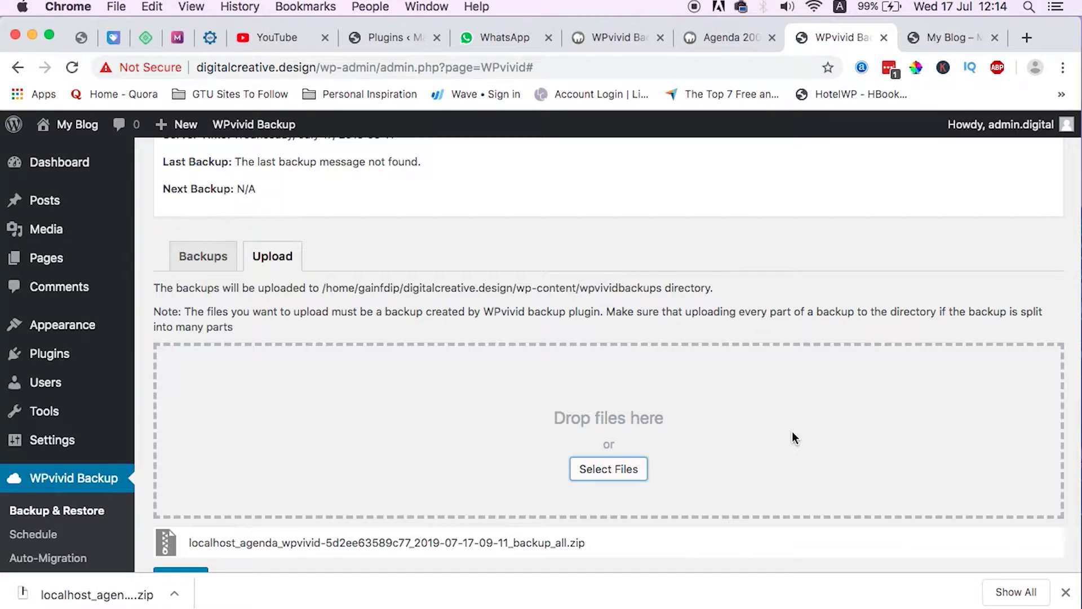
{"action": "scroll", "coordinate": [793, 438], "scroll_direction": "down", "scroll_amount": 3}
{"action": "left_click", "coordinate": [181, 453]}
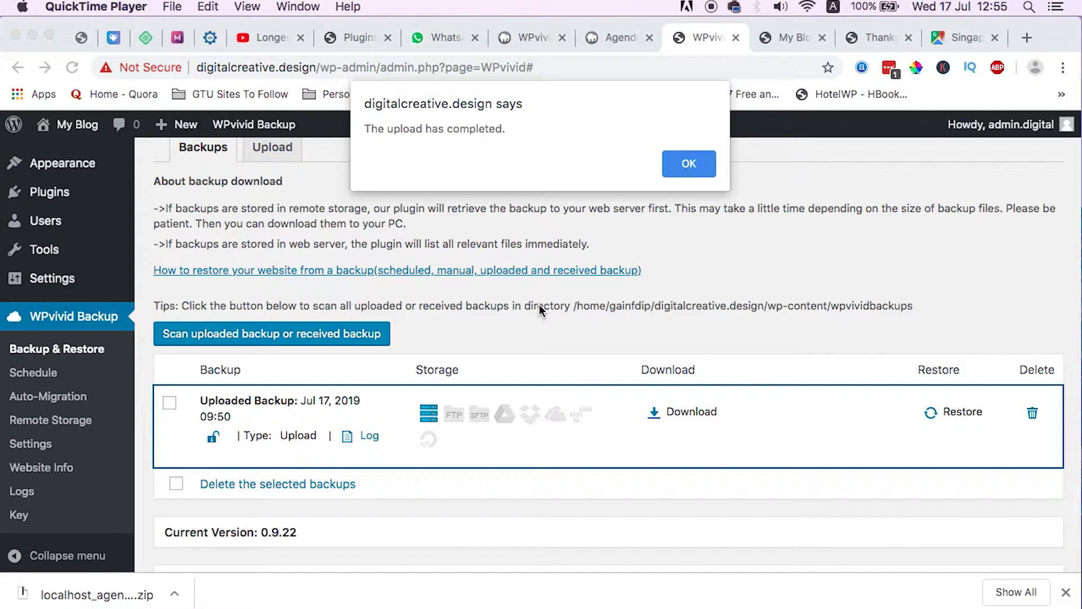
Step: Dismiss the upload-complete alert and view the live My Blog front page
{"action": "left_click", "coordinate": [700, 171]}
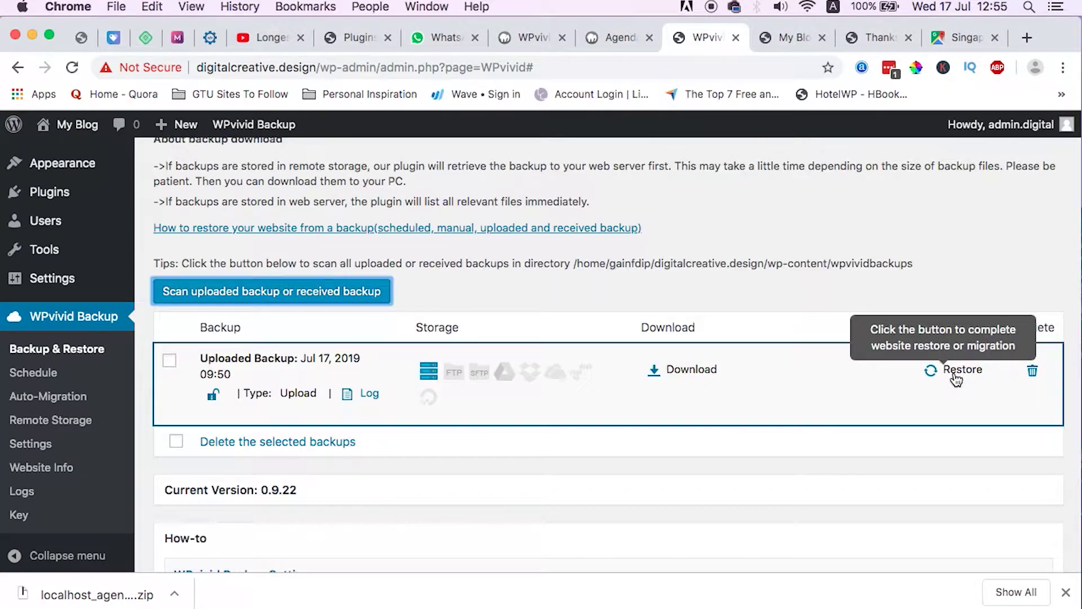
{"action": "left_click", "coordinate": [770, 36]}
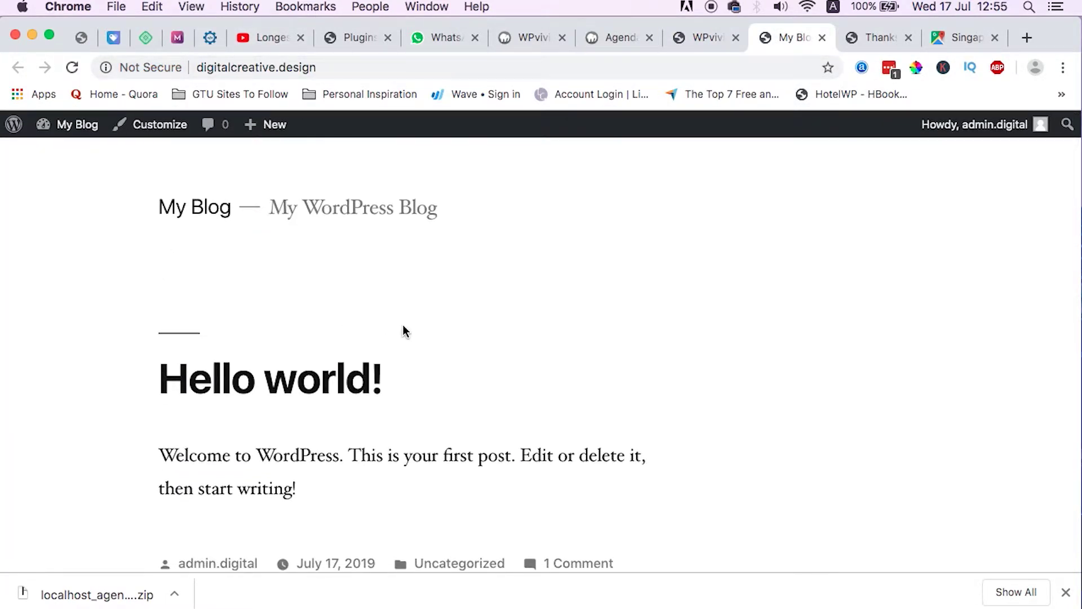
Step: Scroll through the live My Blog front page with its Hello world! post, ending at the top
{"action": "scroll", "coordinate": [406, 324], "scroll_direction": "down", "scroll_amount": 6}
{"action": "scroll", "coordinate": [413, 319], "scroll_direction": "up", "scroll_amount": 1}
{"action": "scroll", "coordinate": [413, 313], "scroll_direction": "up", "scroll_amount": 5}
{"action": "scroll", "coordinate": [323, 431], "scroll_direction": "down", "scroll_amount": 6}
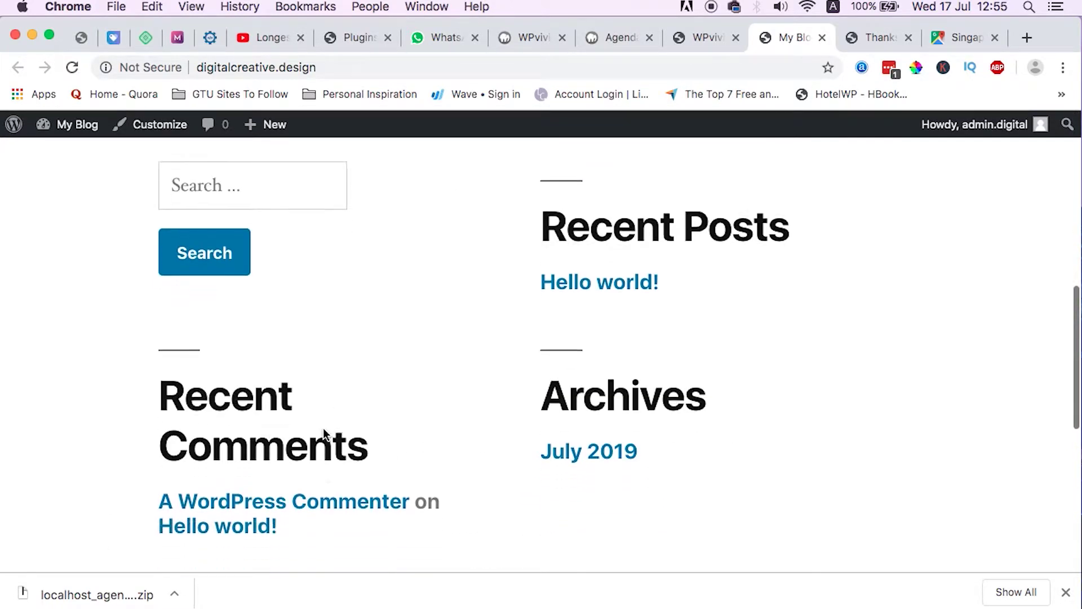
{"action": "scroll", "coordinate": [325, 434], "scroll_direction": "up", "scroll_amount": 7}
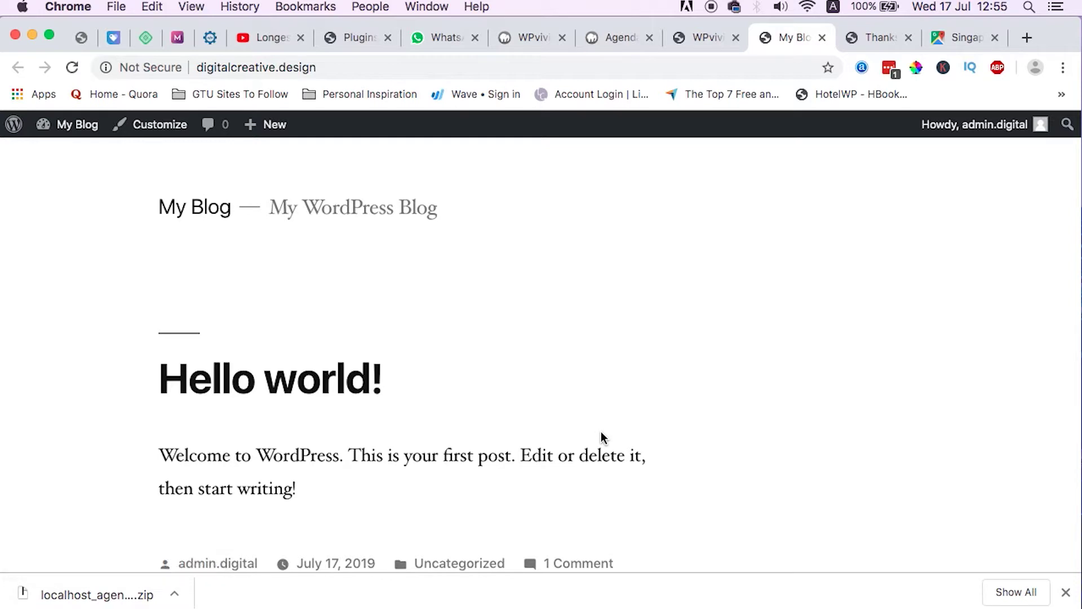
{"action": "scroll", "coordinate": [601, 433], "scroll_direction": "down", "scroll_amount": 15}
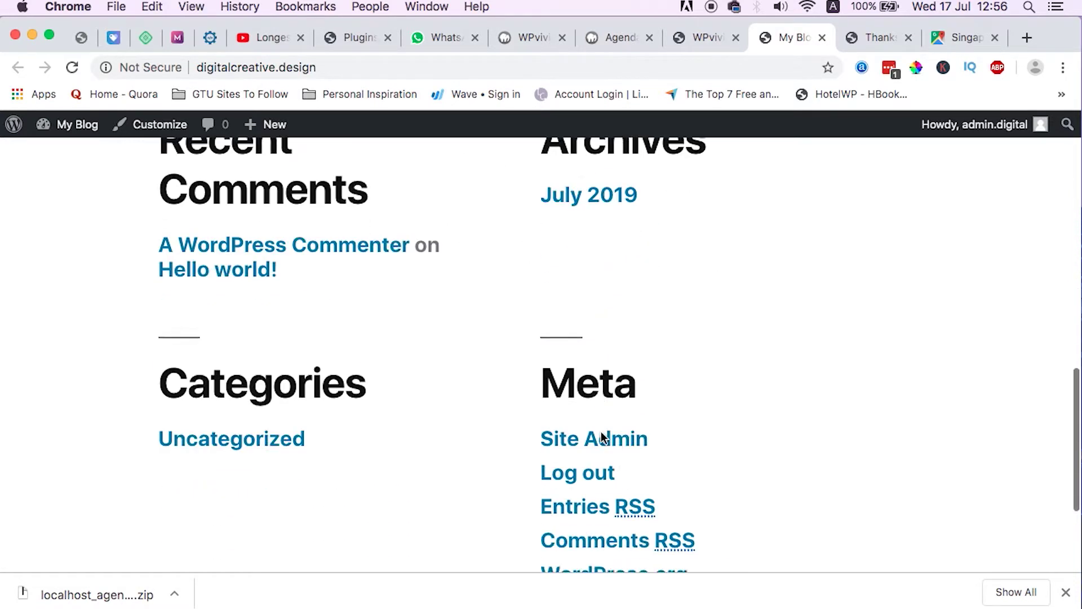
{"action": "scroll", "coordinate": [602, 437], "scroll_direction": "up", "scroll_amount": 15}
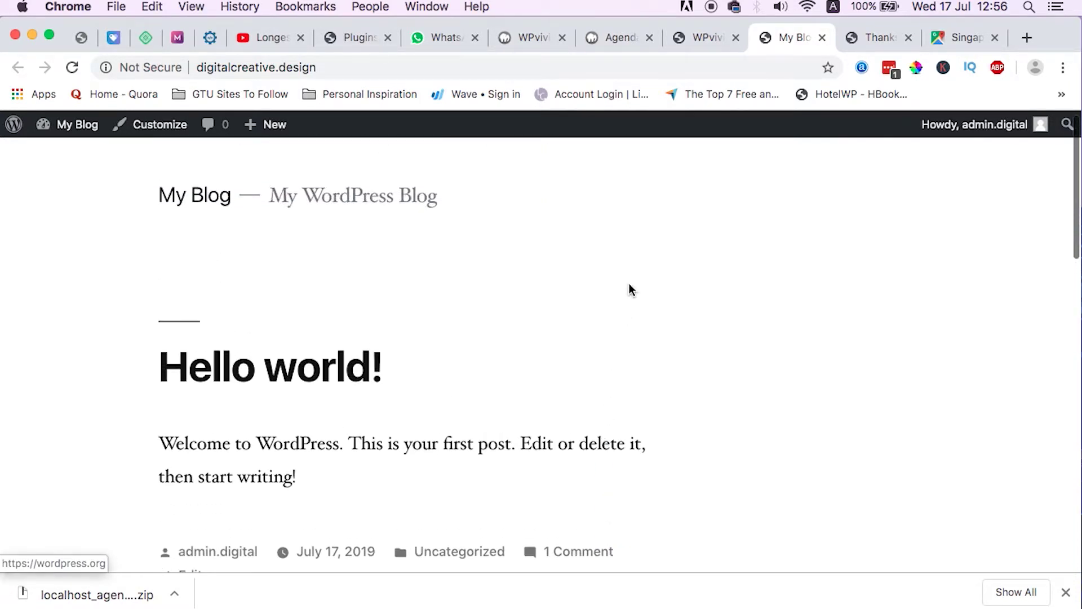
{"action": "scroll", "coordinate": [638, 336], "scroll_direction": "up", "scroll_amount": 1}
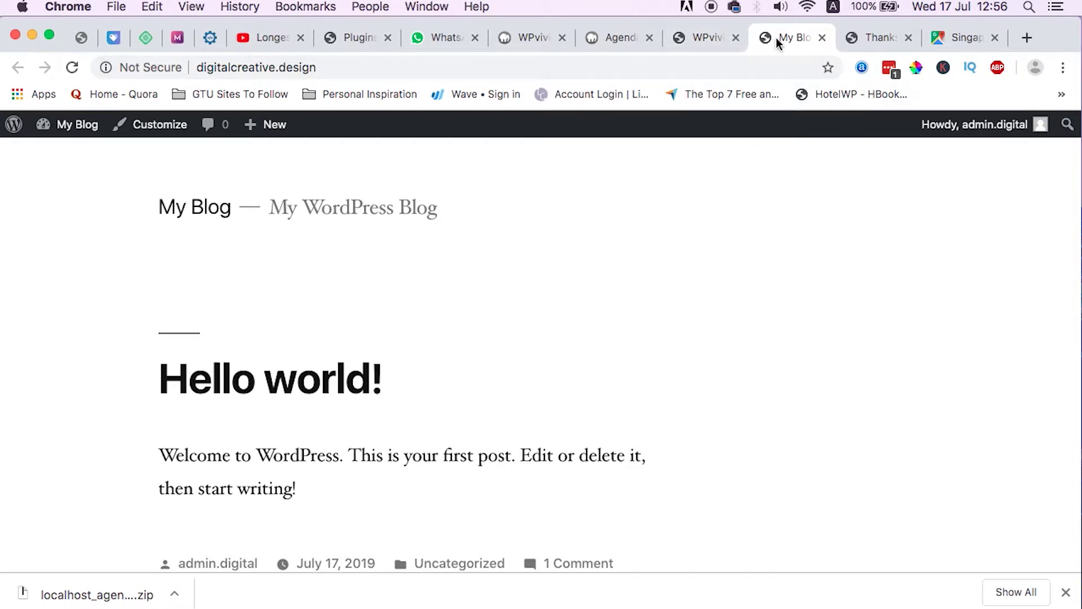
{"action": "scroll", "coordinate": [631, 318], "scroll_direction": "down", "scroll_amount": 6}
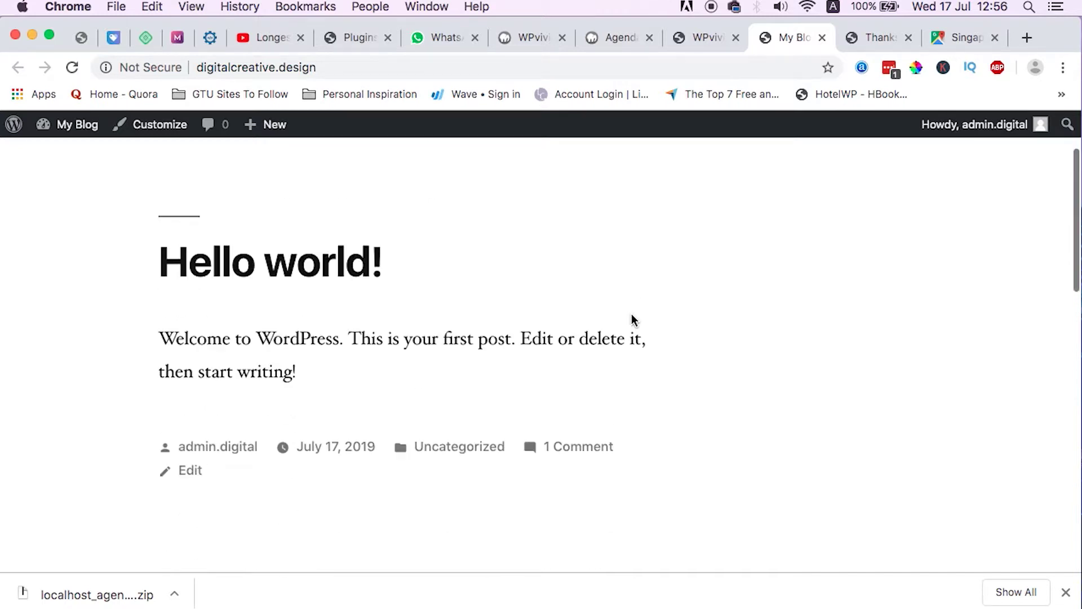
{"action": "scroll", "coordinate": [631, 316], "scroll_direction": "up", "scroll_amount": 5}
{"action": "scroll", "coordinate": [632, 314], "scroll_direction": "up", "scroll_amount": 1}
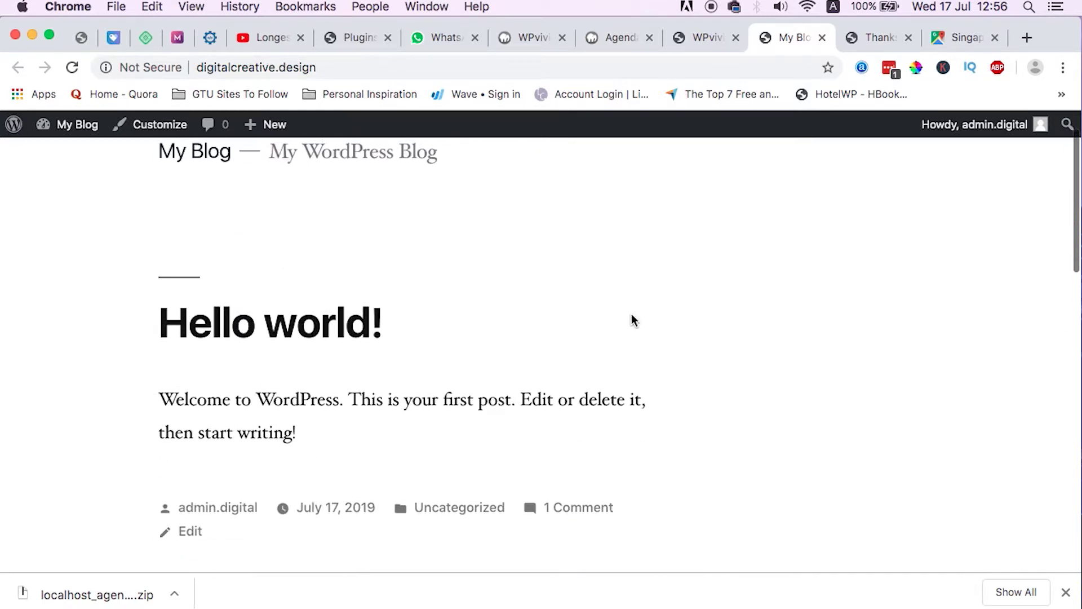
Step: Restore the uploaded local backup with WPvivid and confirm, letting the restore log run to completion
{"action": "left_click", "coordinate": [704, 37]}
{"action": "left_click", "coordinate": [181, 394]}
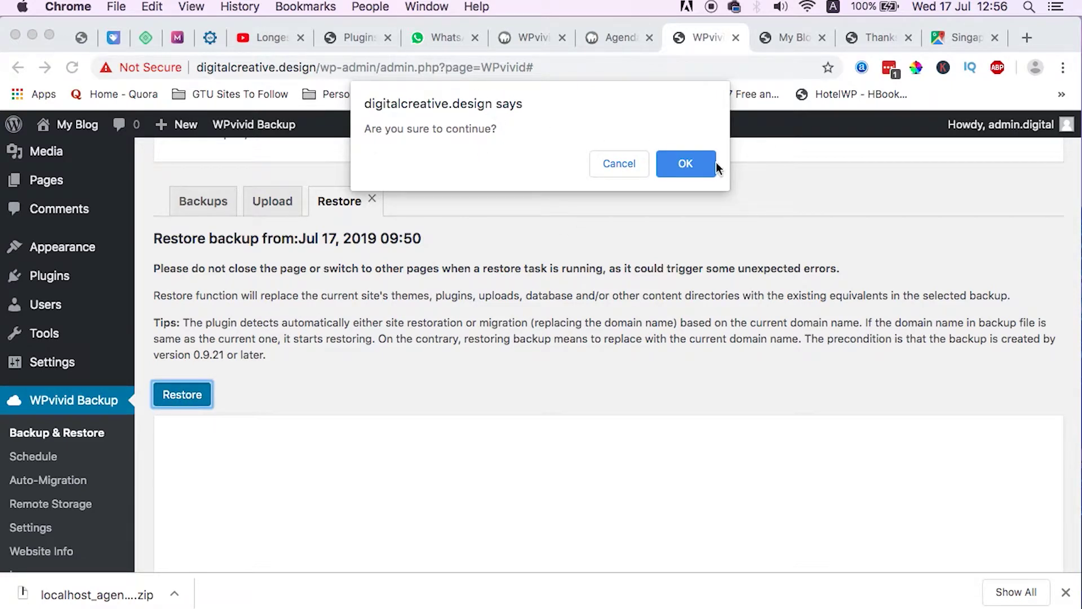
{"action": "left_click", "coordinate": [691, 163]}
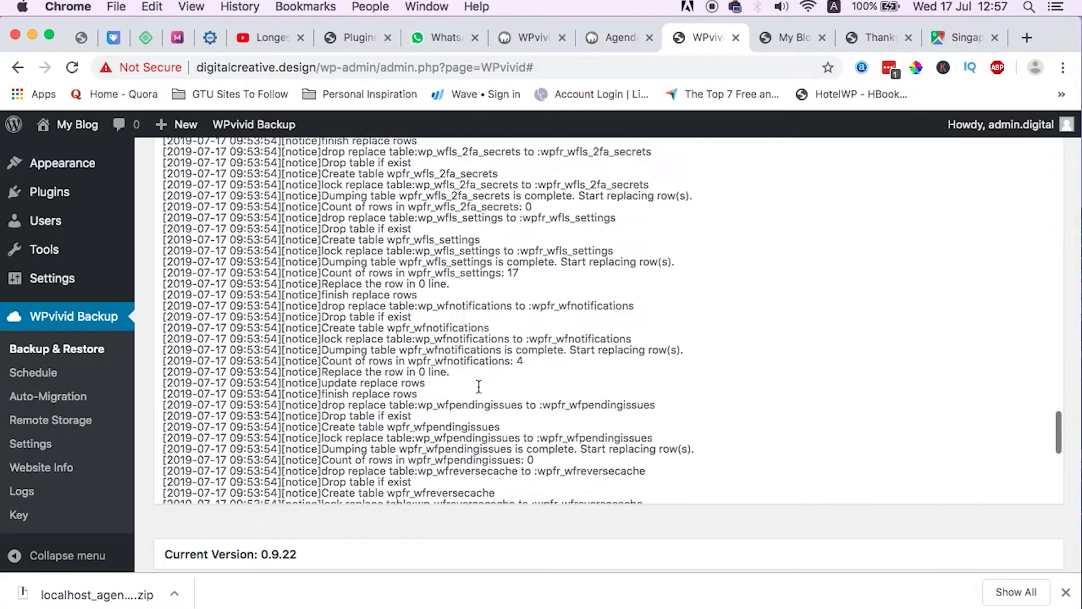
{"action": "scroll", "coordinate": [479, 386], "scroll_direction": "up", "scroll_amount": 20}
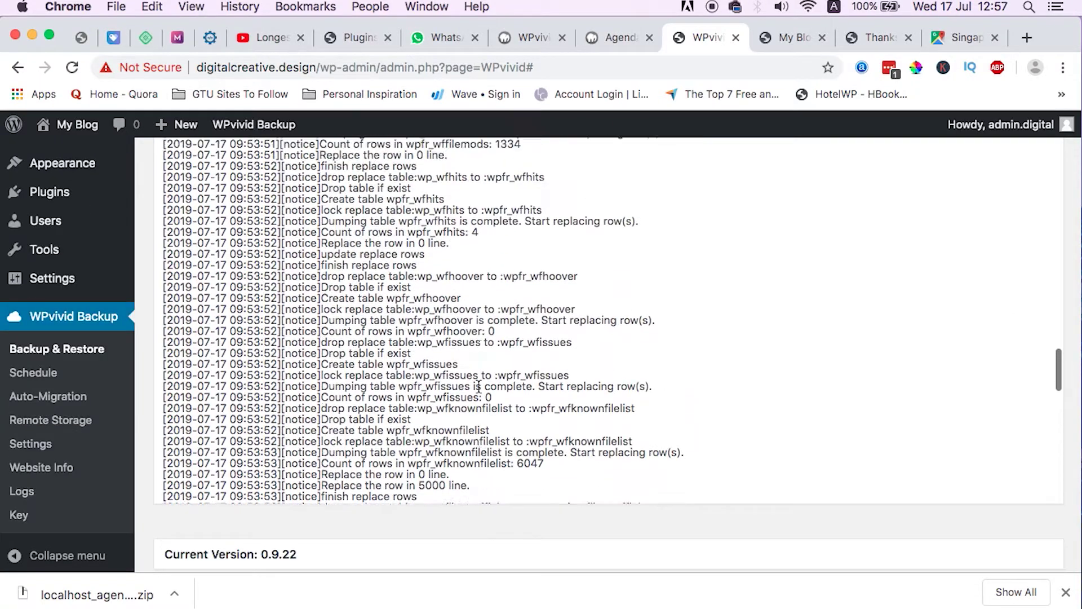
{"action": "scroll", "coordinate": [479, 386], "scroll_direction": "up", "scroll_amount": 8}
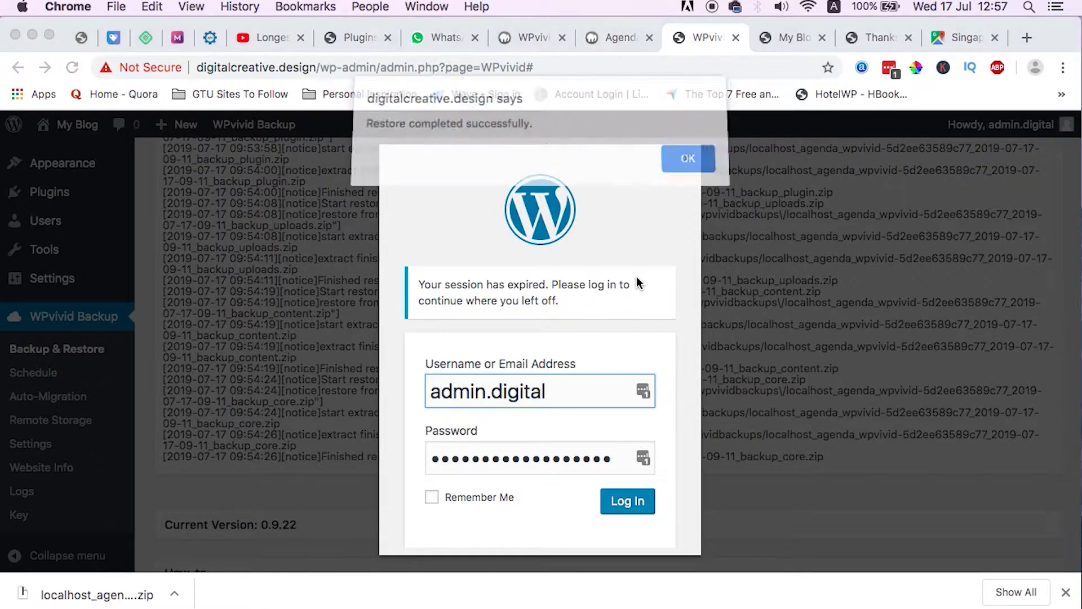
Step: Dismiss the restore-completed alert, reload the admin, and refresh the live front page
{"action": "left_click", "coordinate": [693, 163]}
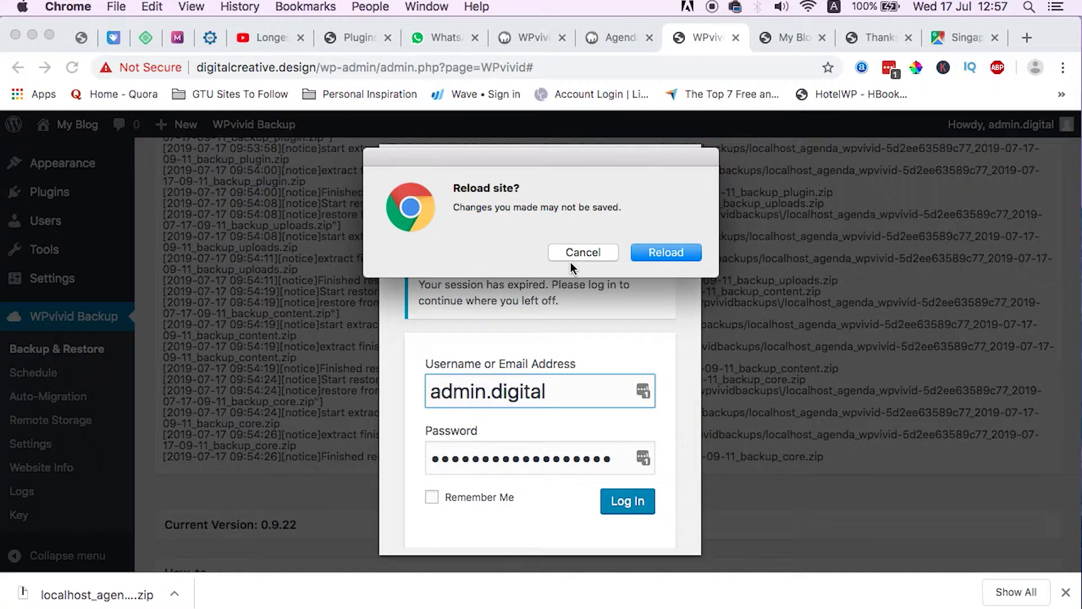
{"action": "key", "text": "Return"}
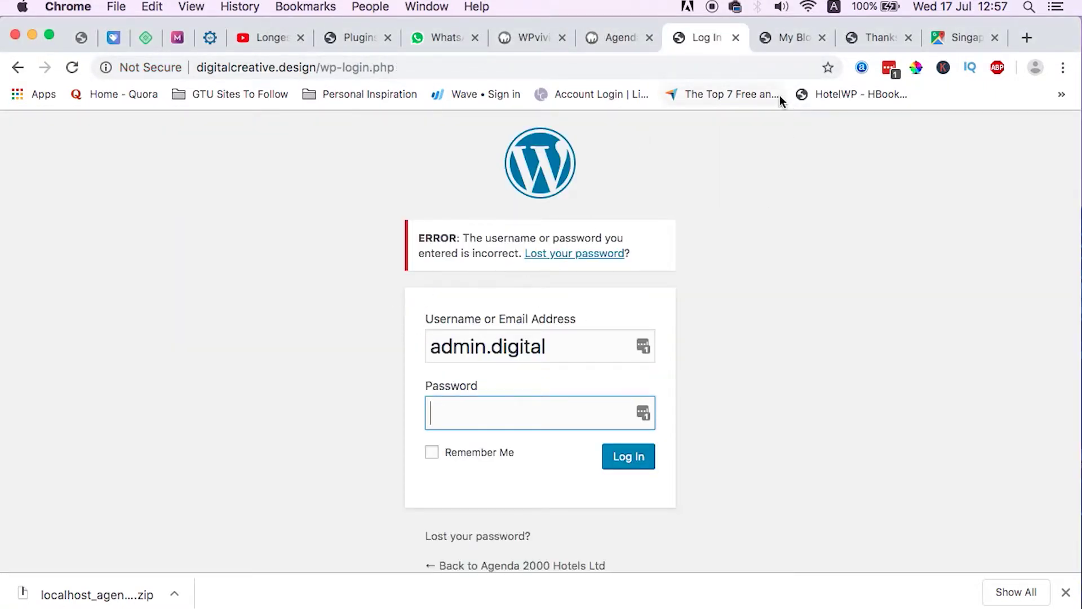
{"action": "left_click", "coordinate": [785, 37]}
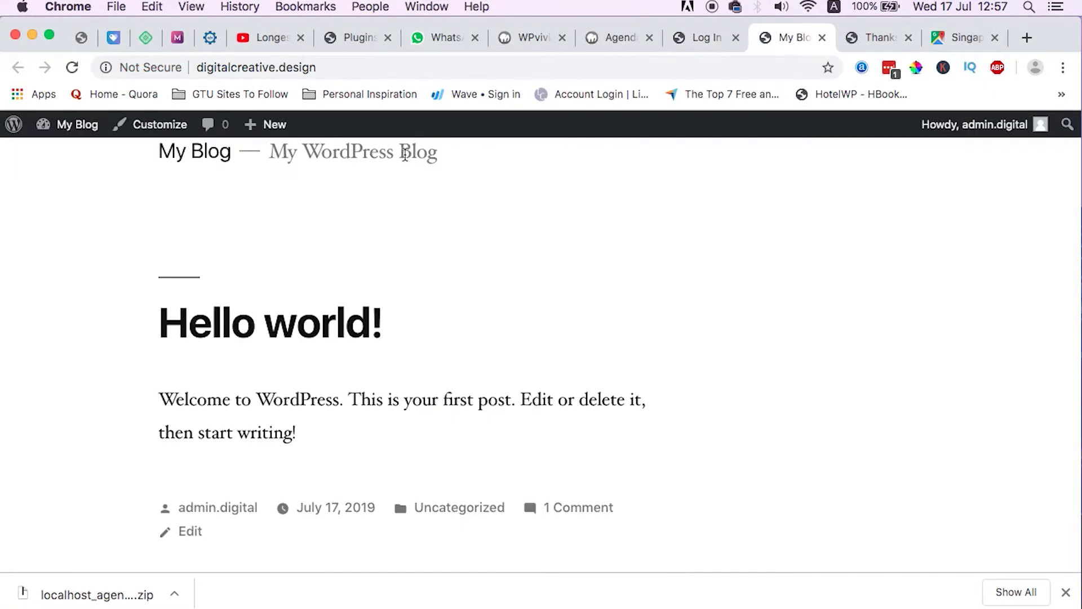
{"action": "left_click", "coordinate": [72, 69]}
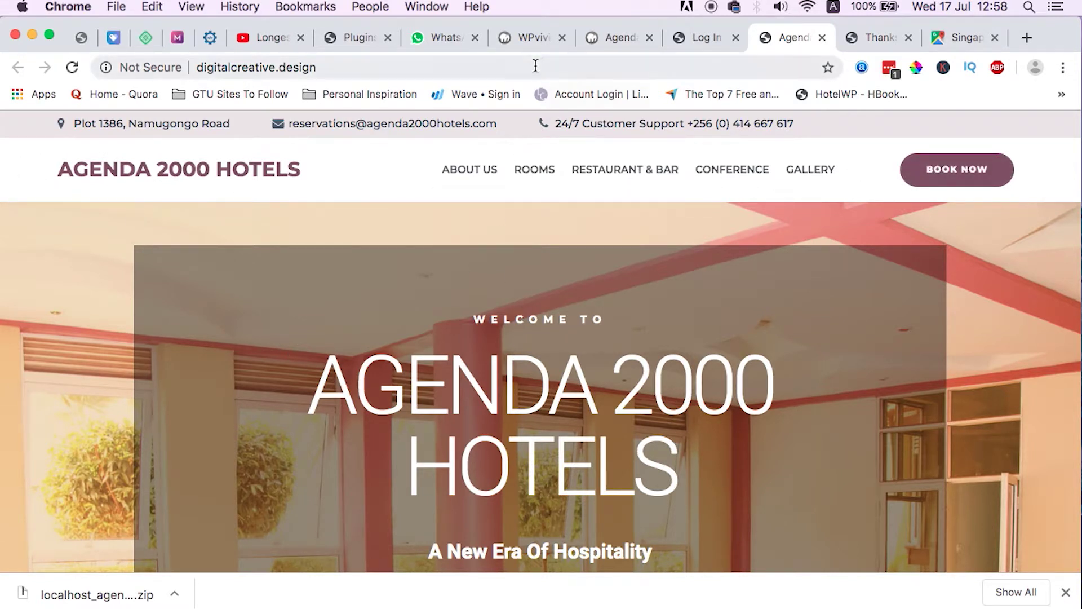
Step: Replace the live login's username with the local site's admin username and enter its password
{"action": "left_click", "coordinate": [591, 38]}
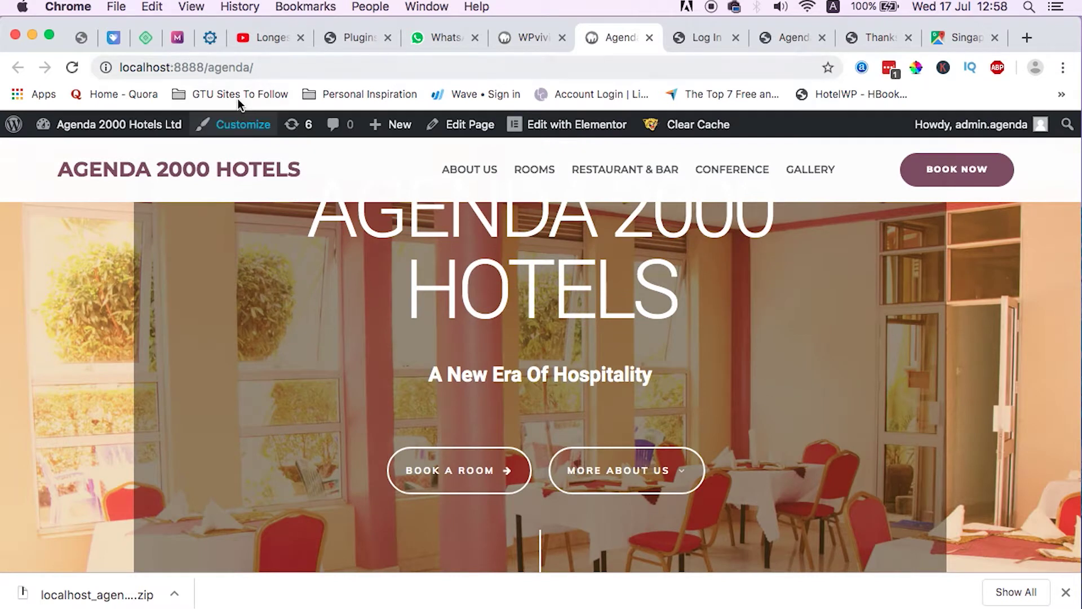
{"action": "scroll", "coordinate": [624, 405], "scroll_direction": "down", "scroll_amount": 1}
{"action": "left_click", "coordinate": [787, 37]}
{"action": "left_click", "coordinate": [700, 37]}
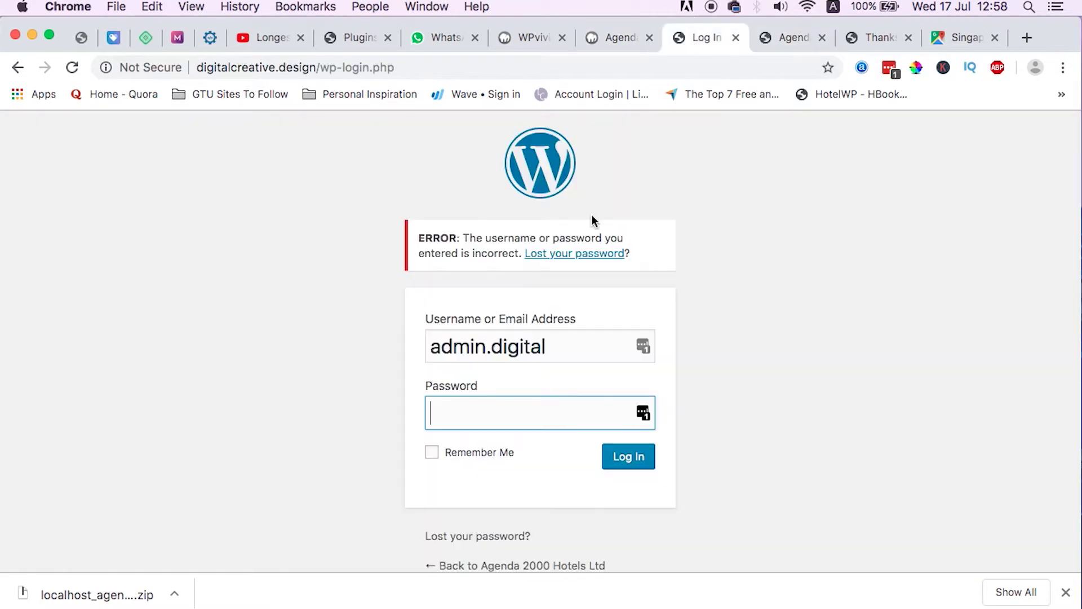
{"action": "double_click", "coordinate": [519, 353]}
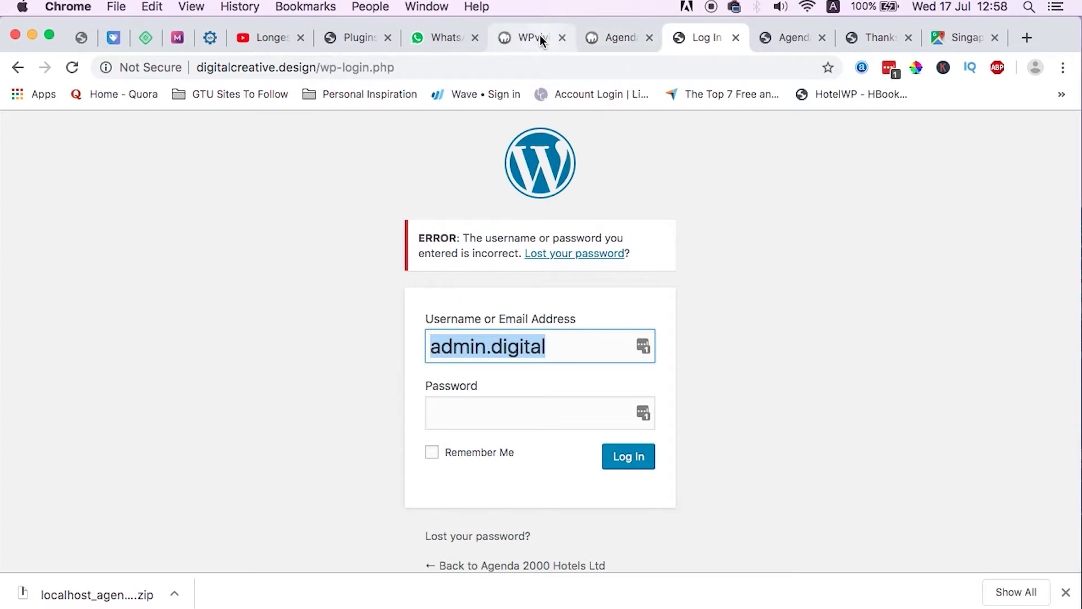
{"action": "left_click", "coordinate": [598, 35]}
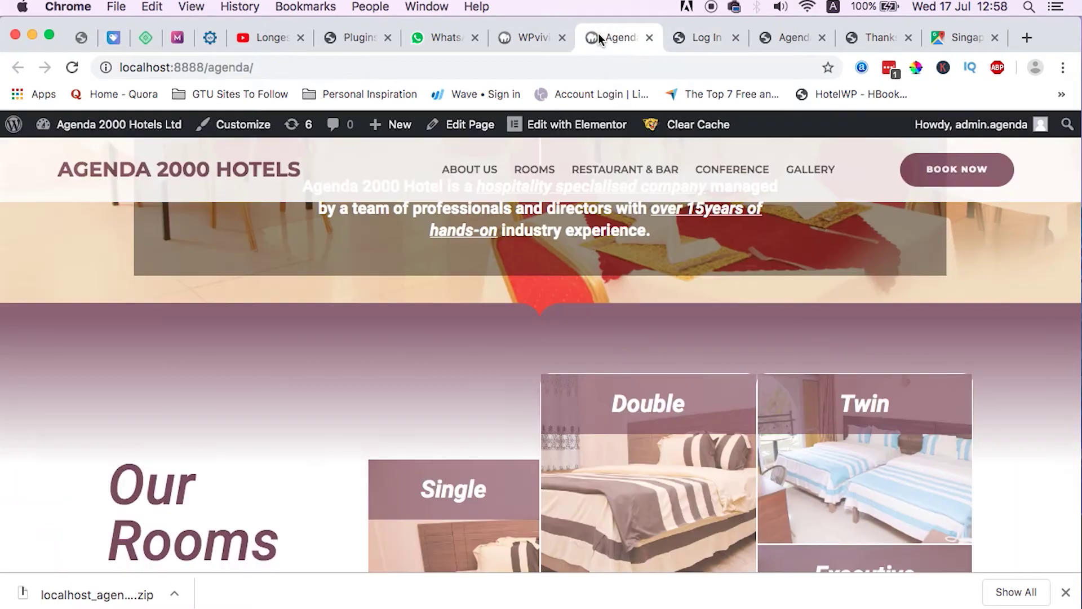
{"action": "left_click", "coordinate": [710, 37]}
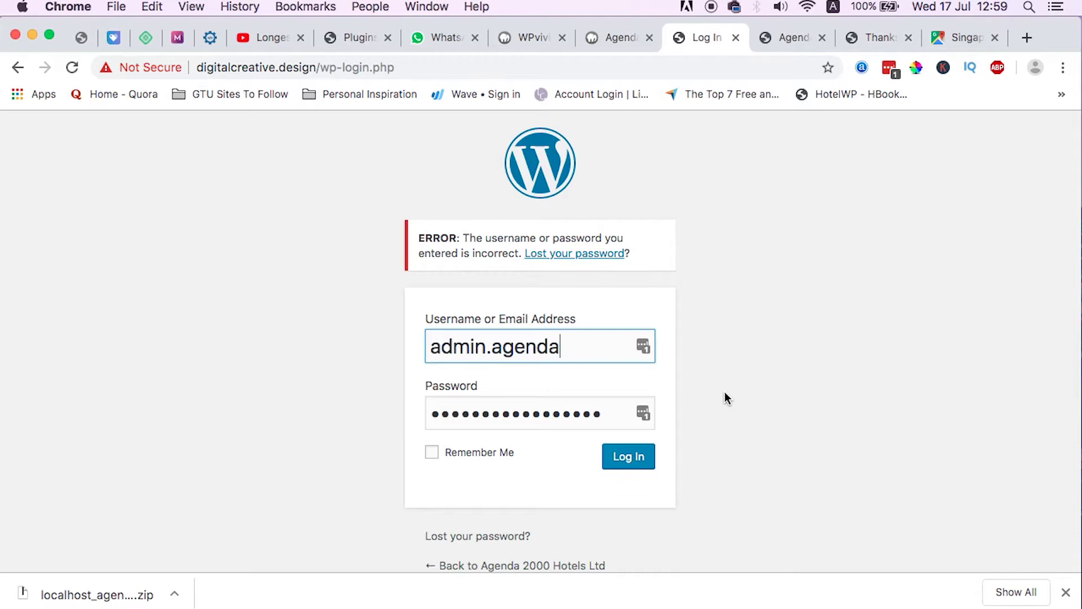
Step: Log in to the live admin with the restored account and dismiss the password-saving prompt
{"action": "left_click", "coordinate": [634, 461]}
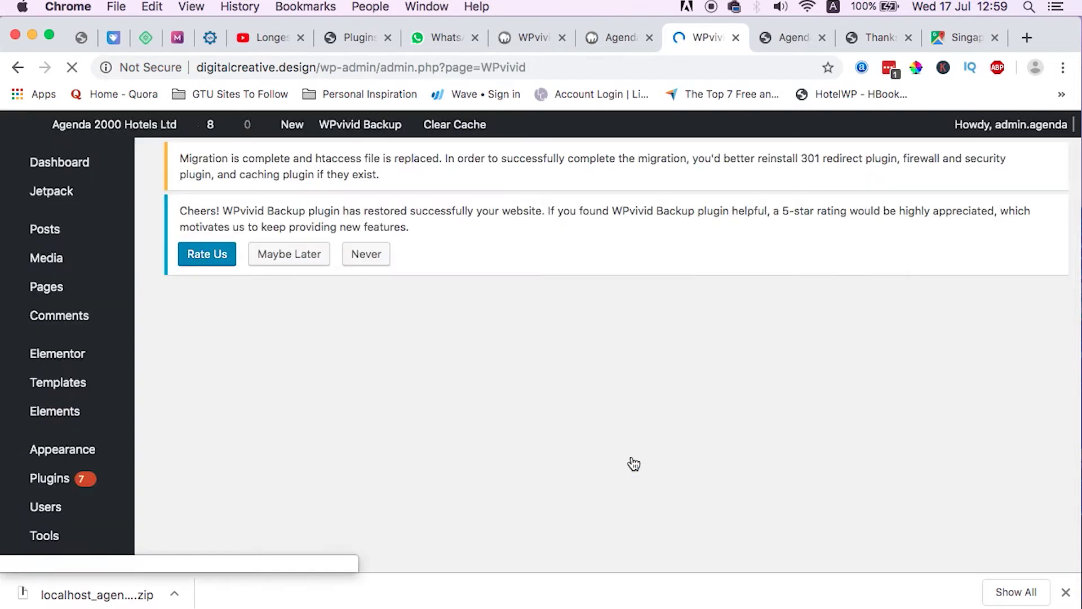
{"action": "scroll", "coordinate": [768, 519], "scroll_direction": "down", "scroll_amount": 5}
{"action": "scroll", "coordinate": [768, 512], "scroll_direction": "down", "scroll_amount": 6}
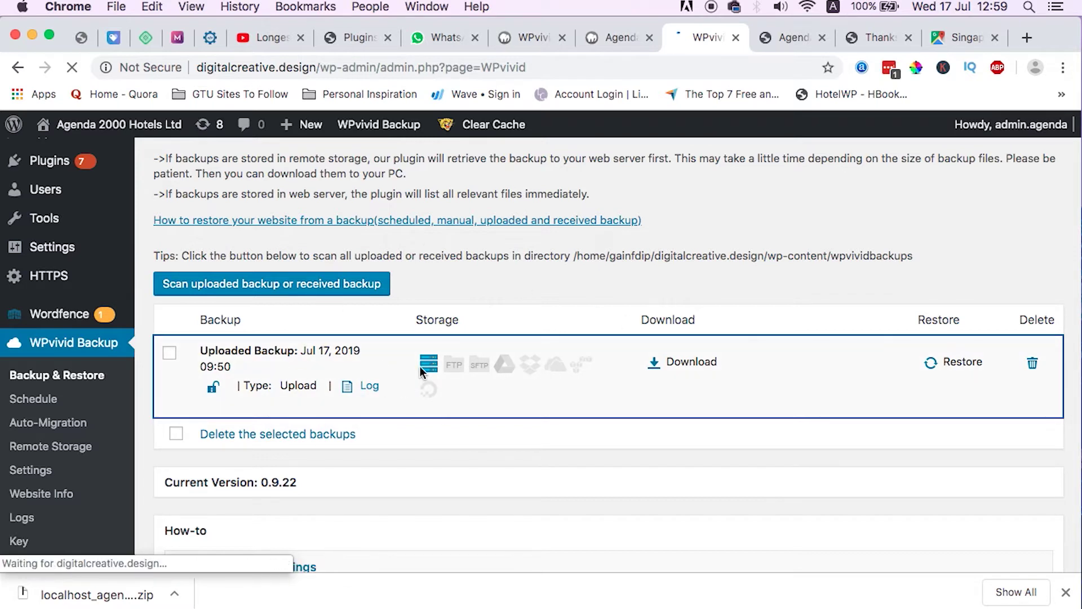
{"action": "left_click", "coordinate": [910, 246]}
{"action": "scroll", "coordinate": [681, 375], "scroll_direction": "up", "scroll_amount": 10}
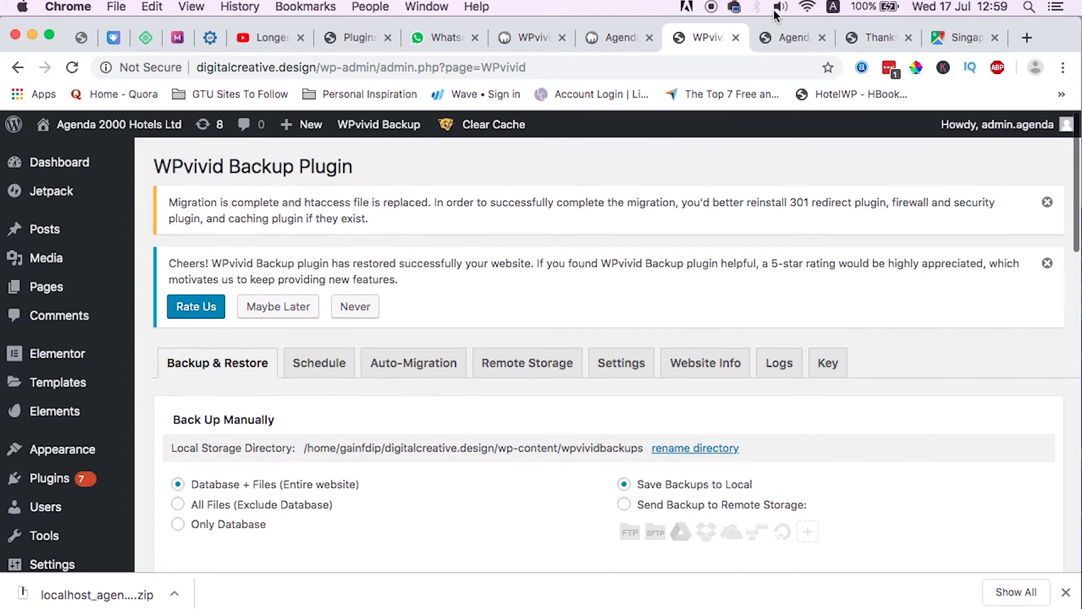
Step: Scroll through the live Agenda 2000 Hotels homepage to check the restored content
{"action": "left_click", "coordinate": [793, 36]}
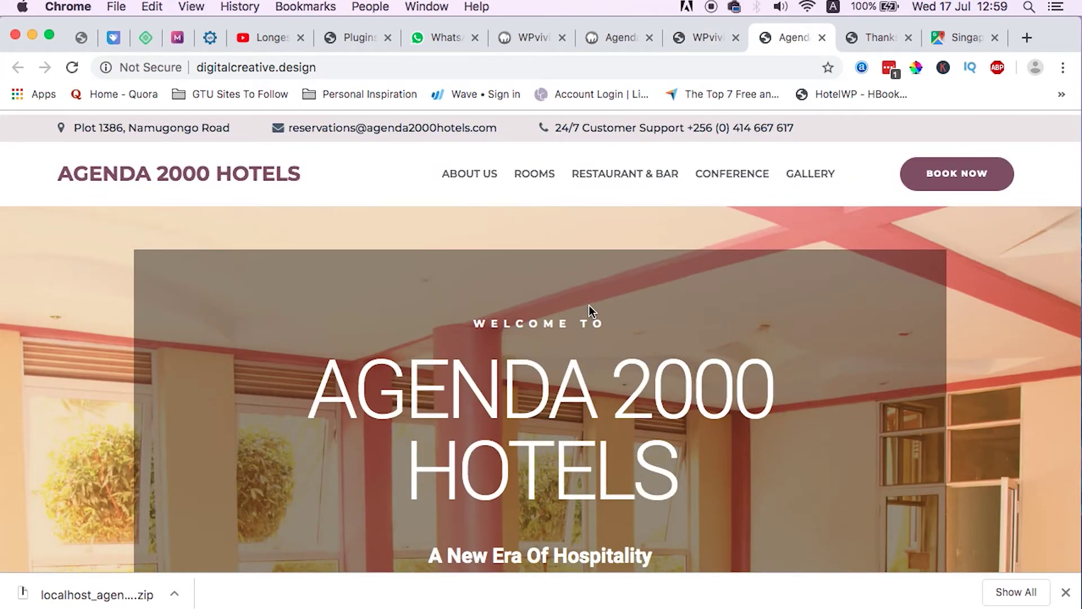
{"action": "scroll", "coordinate": [589, 305], "scroll_direction": "down", "scroll_amount": 20}
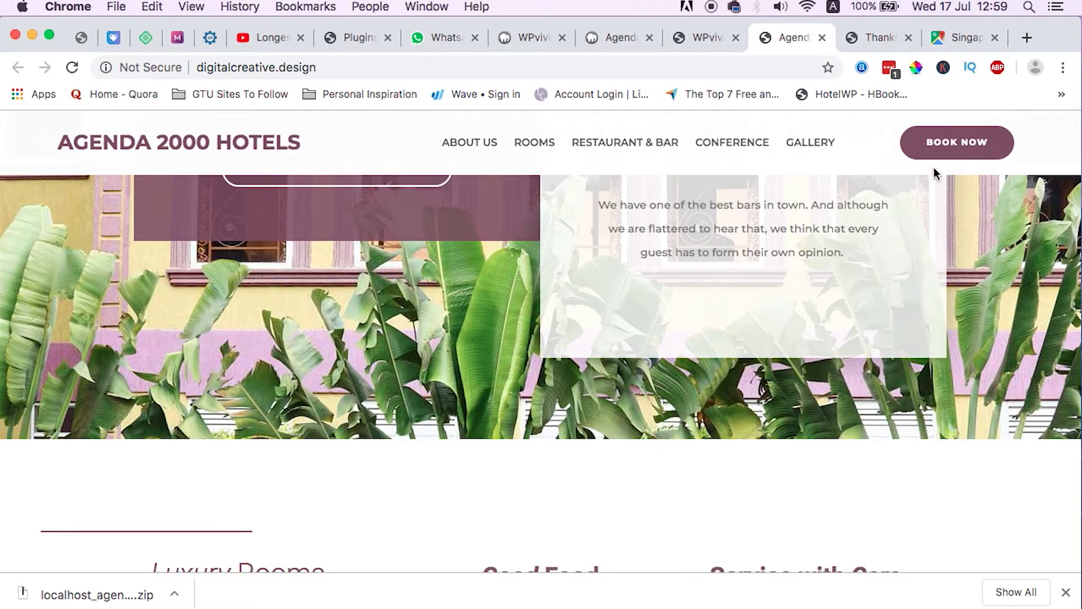
{"action": "scroll", "coordinate": [933, 166], "scroll_direction": "down", "scroll_amount": 3}
{"action": "scroll", "coordinate": [331, 367], "scroll_direction": "down", "scroll_amount": 8}
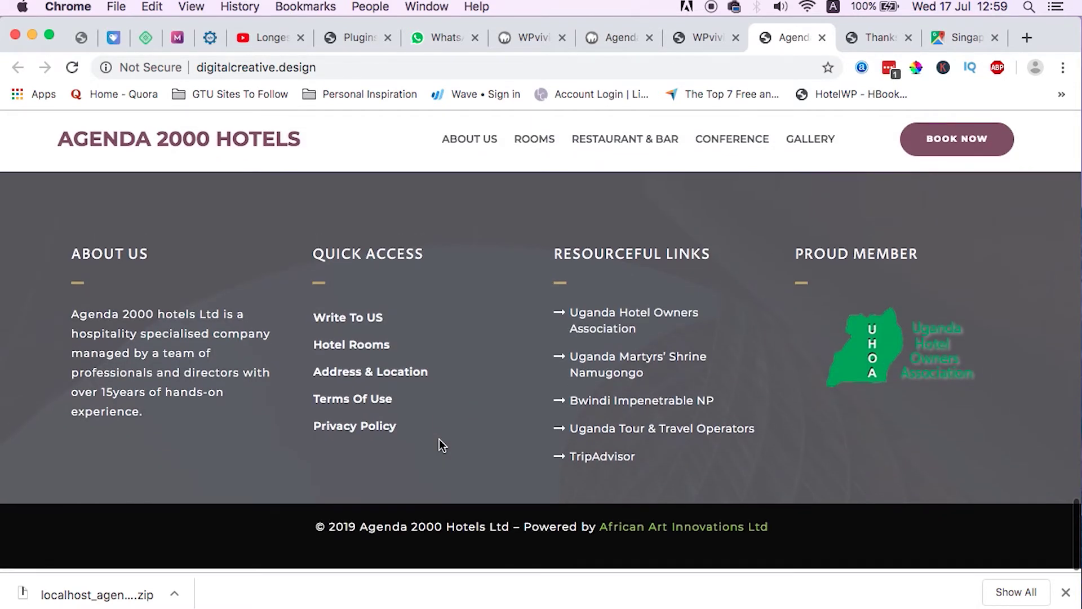
{"action": "scroll", "coordinate": [439, 445], "scroll_direction": "up", "scroll_amount": 15}
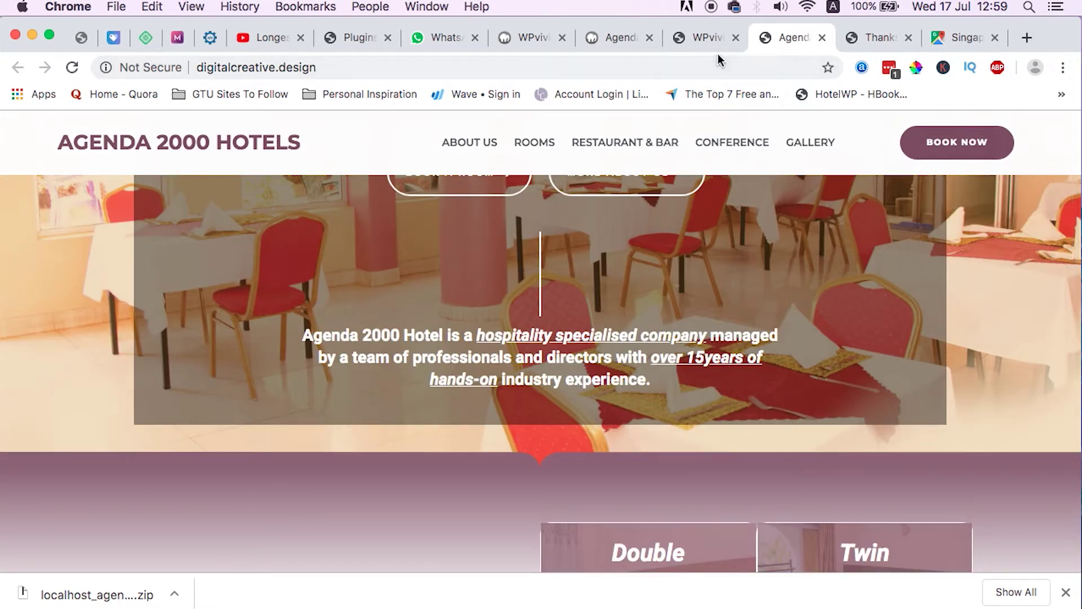
Step: Review the WPvivid Backup admin page confirming the migration is complete and htaccess replaced
{"action": "left_click", "coordinate": [703, 38]}
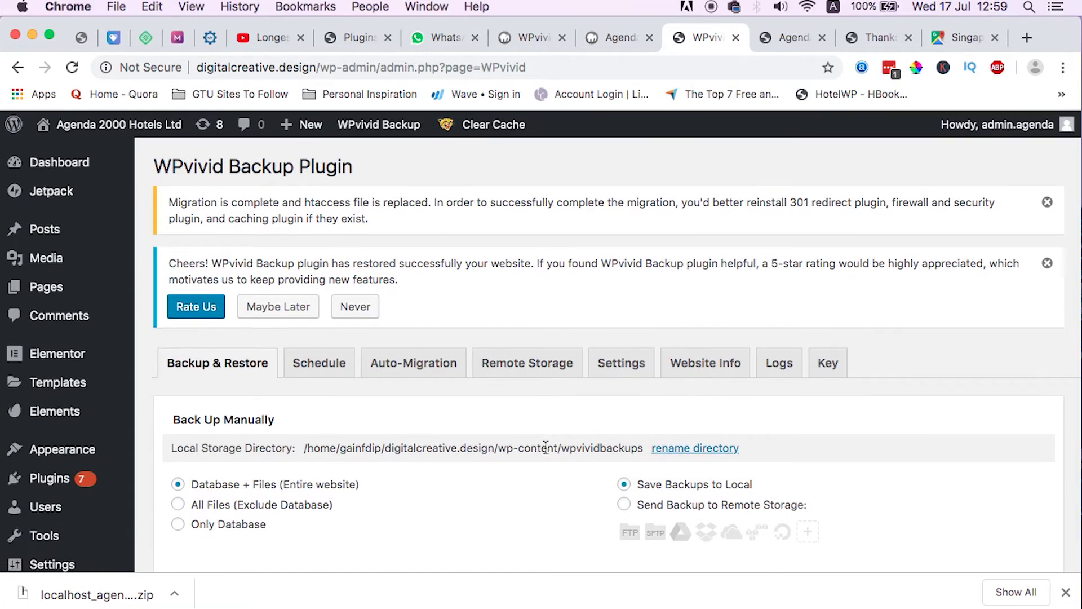
{"action": "scroll", "coordinate": [545, 447], "scroll_direction": "down", "scroll_amount": 10}
{"action": "scroll", "coordinate": [546, 447], "scroll_direction": "down", "scroll_amount": 3}
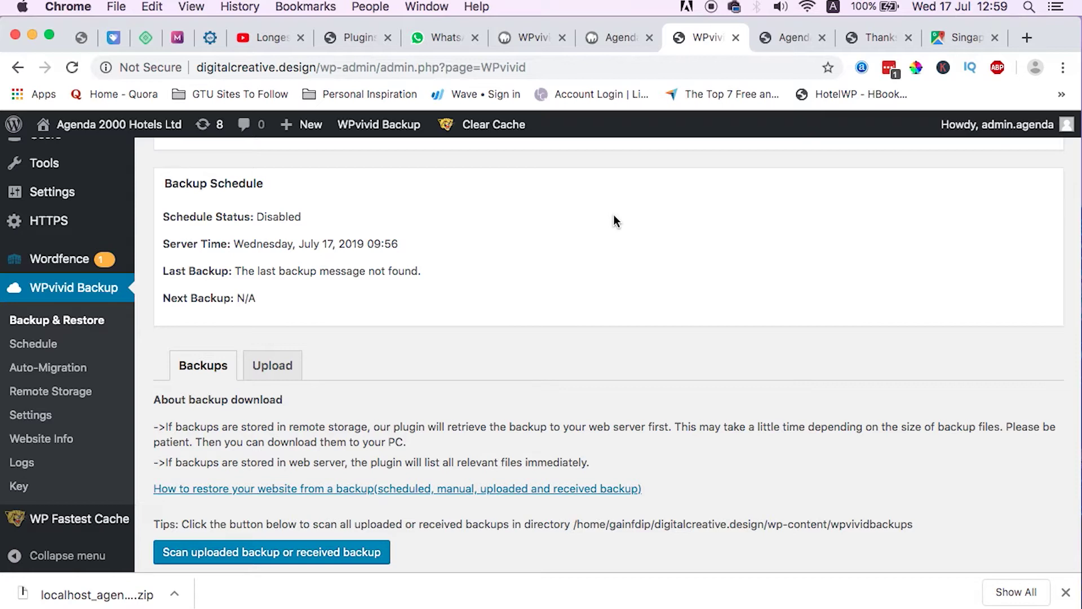
{"action": "scroll", "coordinate": [614, 216], "scroll_direction": "down", "scroll_amount": 10}
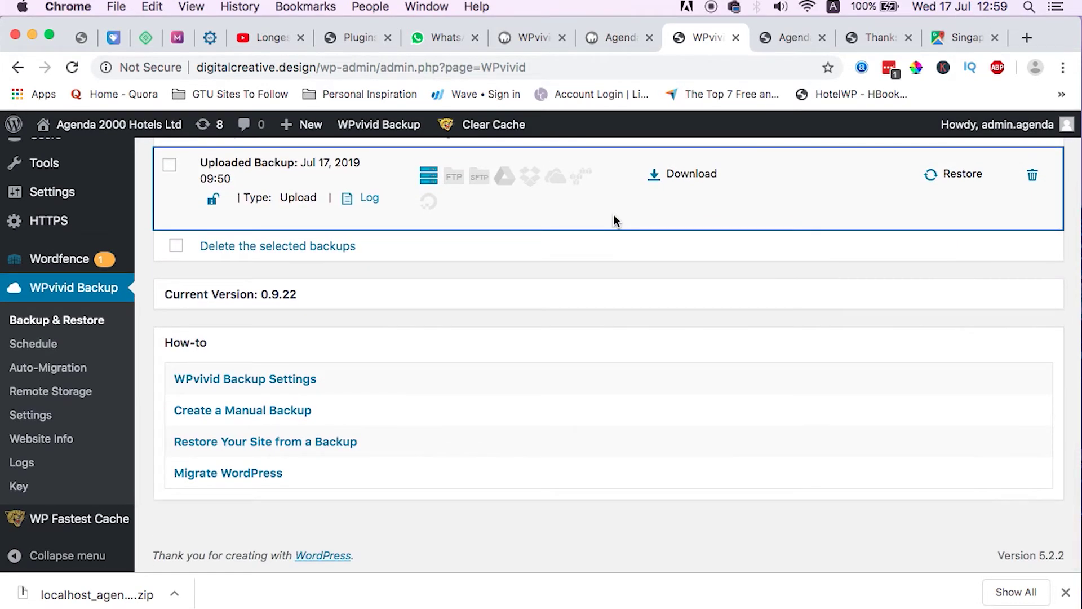
{"action": "scroll", "coordinate": [614, 217], "scroll_direction": "up", "scroll_amount": 20}
{"action": "scroll", "coordinate": [613, 220], "scroll_direction": "up", "scroll_amount": 2}
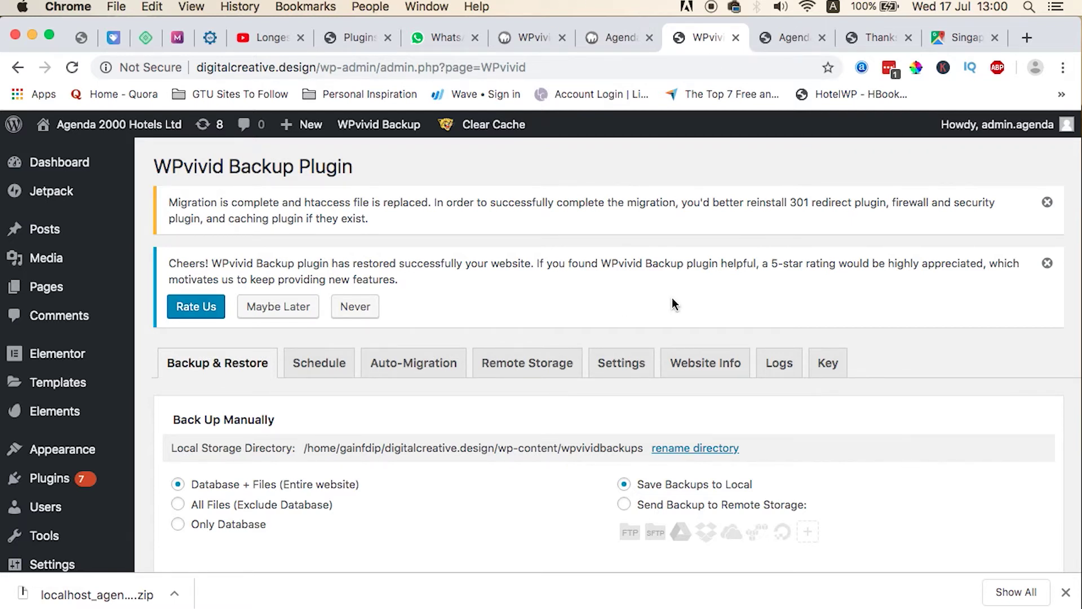
Step: Switch to the live Agenda 2000 Hotels homepage tab and scroll back to its top
{"action": "key", "text": "ctrl+Tab"}
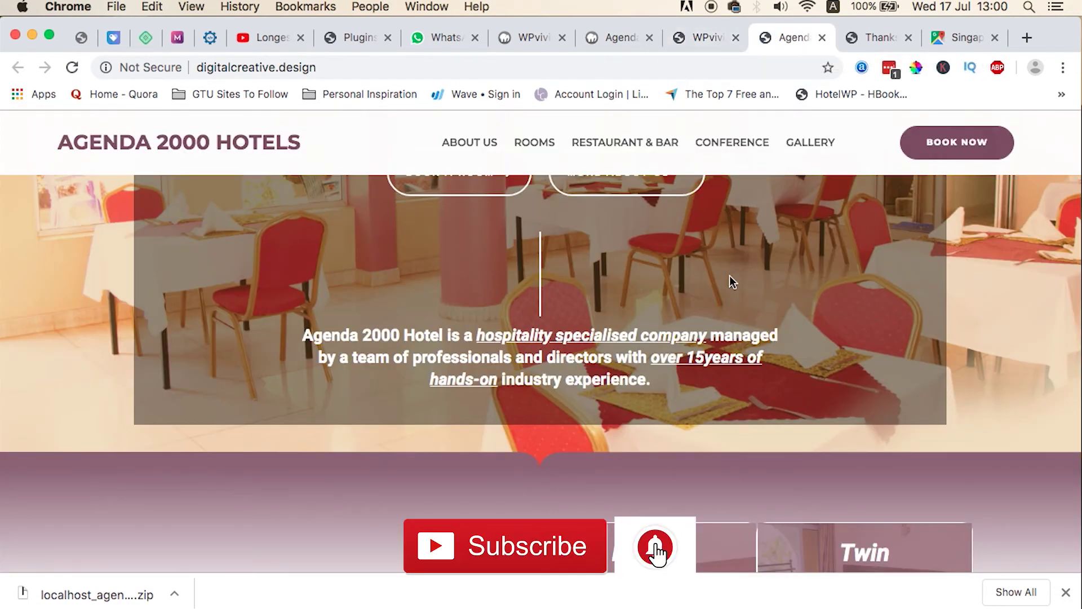
{"action": "scroll", "coordinate": [729, 275], "scroll_direction": "up", "scroll_amount": 10}
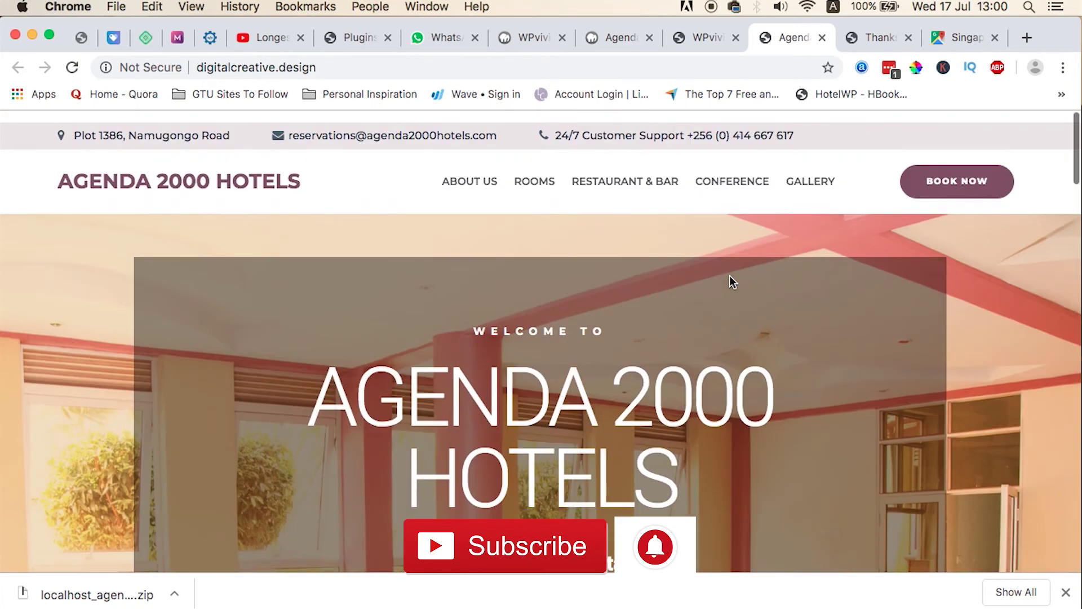